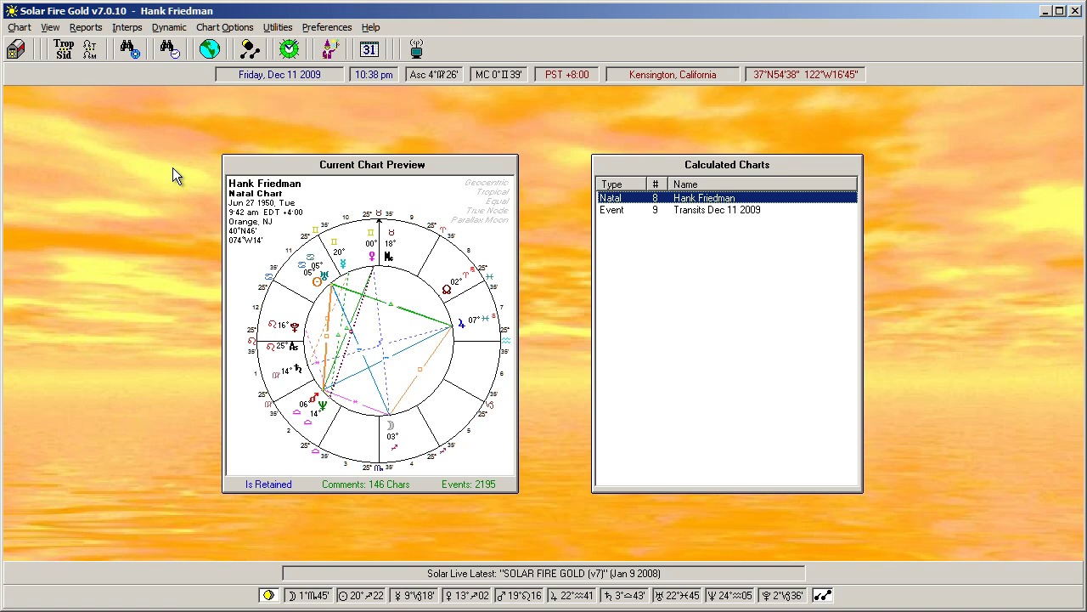
Open an animated BiWheel of the natal and transit charts and switch it to the MultiWheels page BiWheel [bi.pag].
left_click(174, 30)
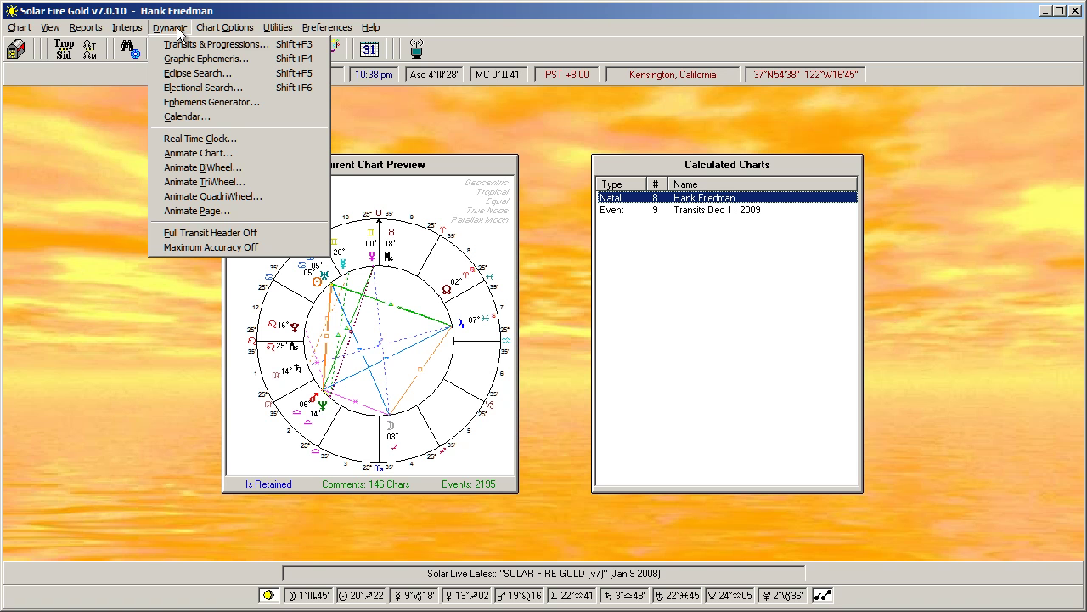
left_click(219, 174)
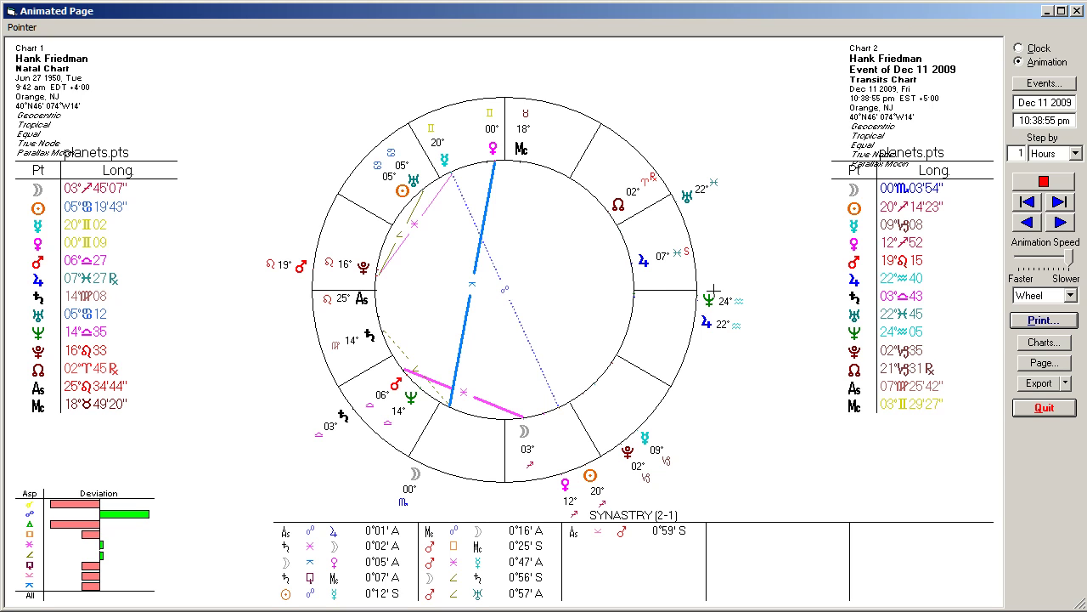
left_click(1043, 363)
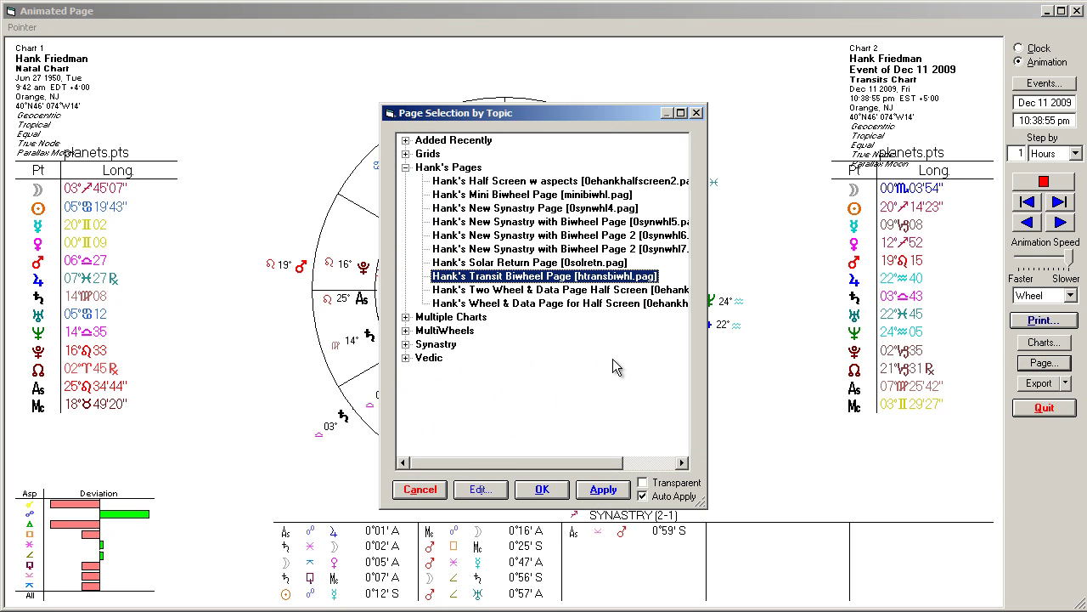
left_click(406, 330)
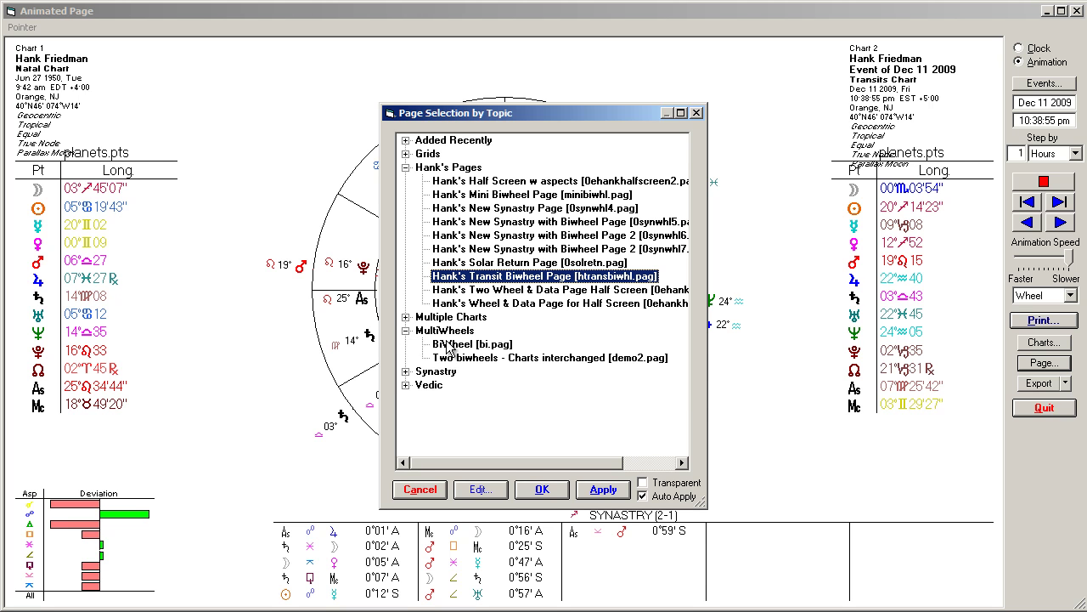
left_click(453, 344)
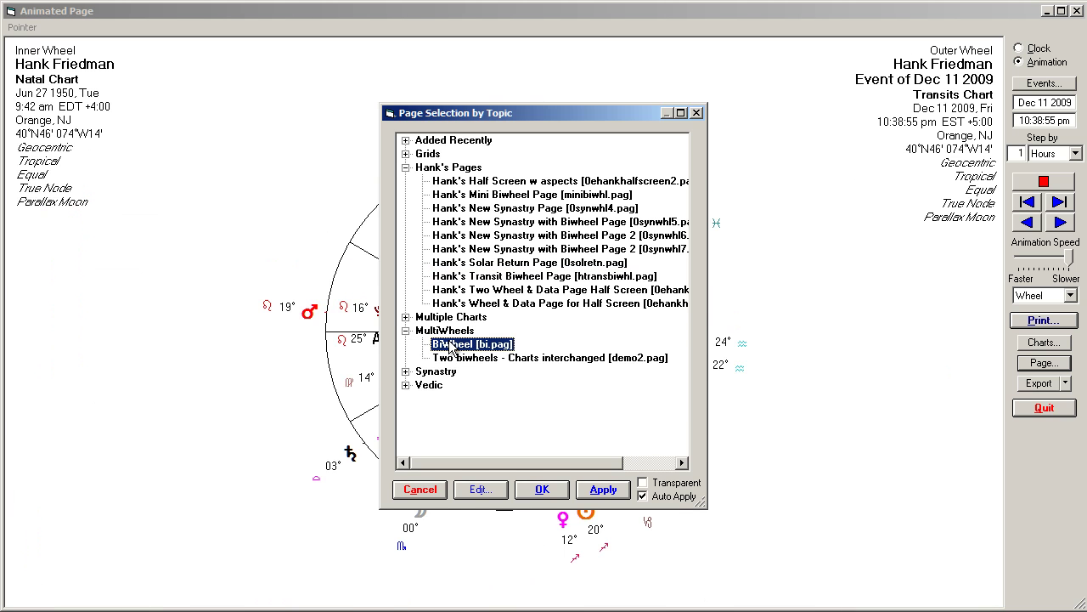
left_click(537, 490)
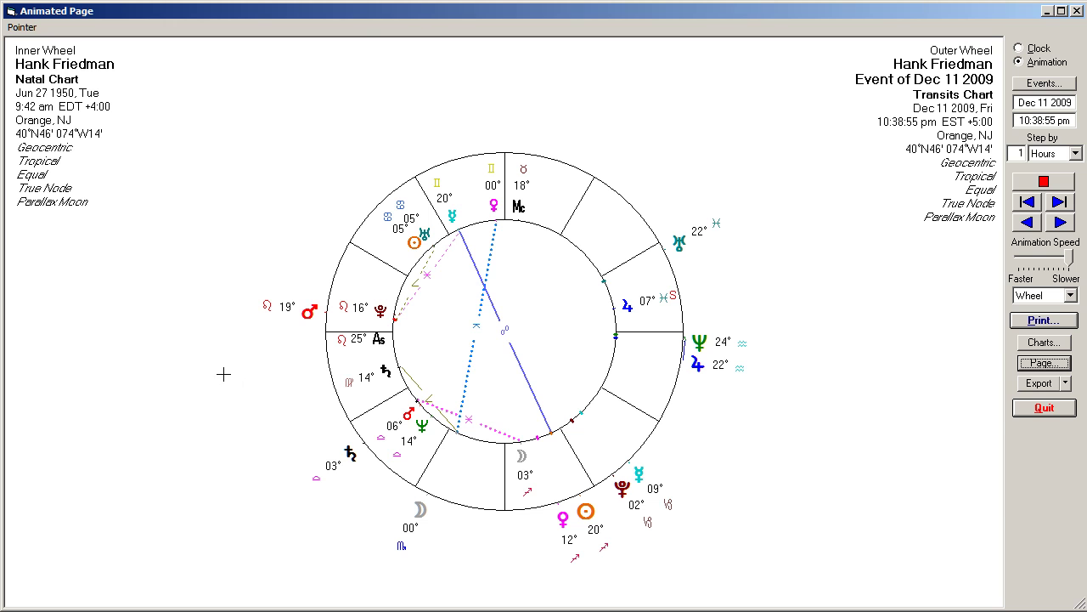
Set the BiWheel style to the wheel design Bisync.wh2 with interchart aspects and a single ring.
right_click(147, 340)
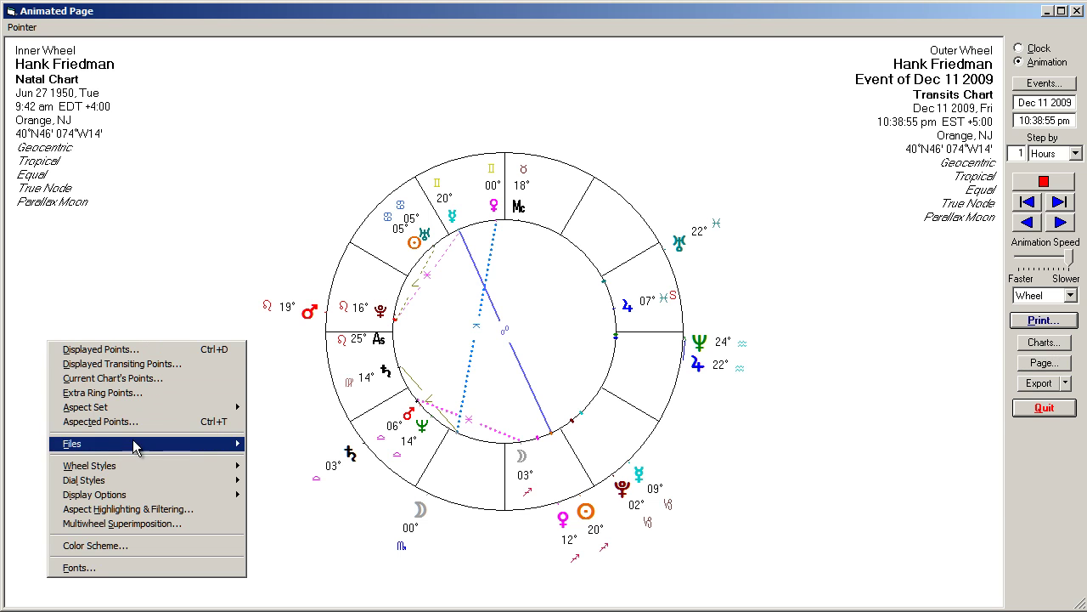
mouse_move(132, 470)
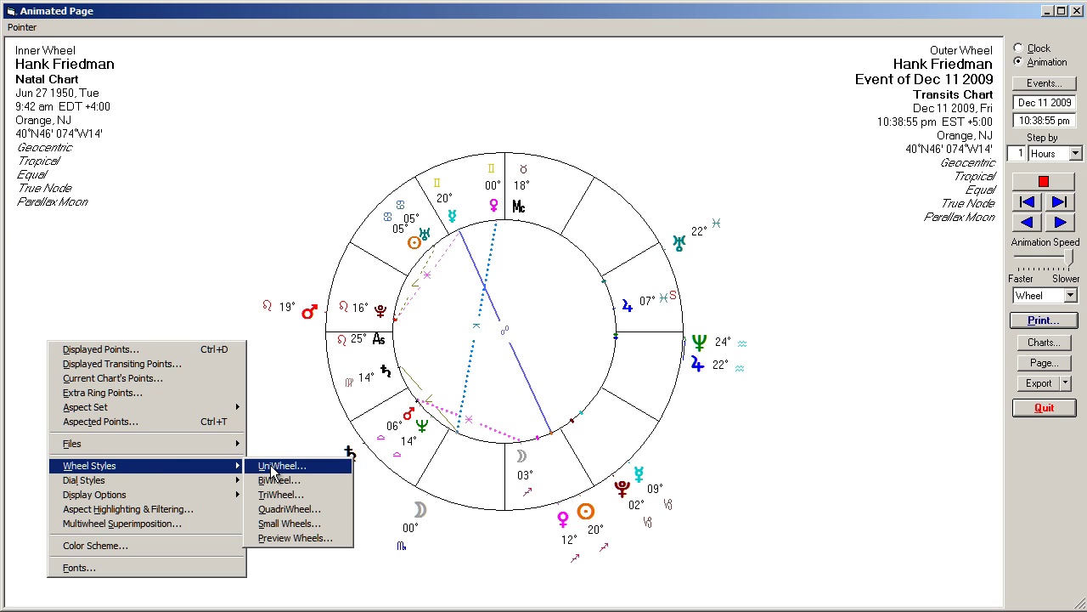
left_click(276, 481)
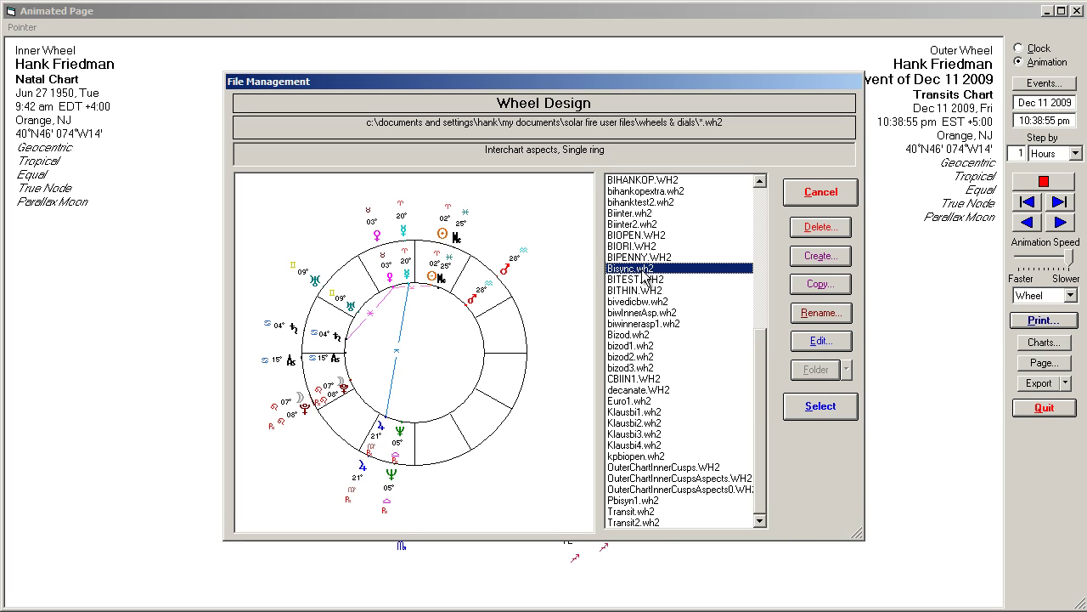
left_click(818, 411)
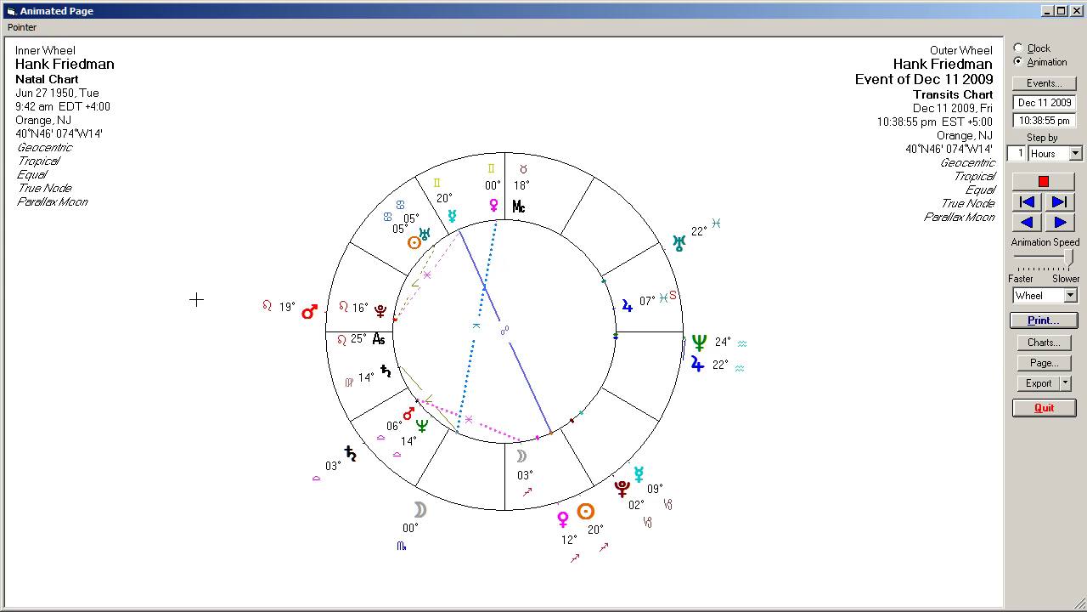
Set the displayed transiting points to the JUPOUT.TRP file.
right_click(154, 280)
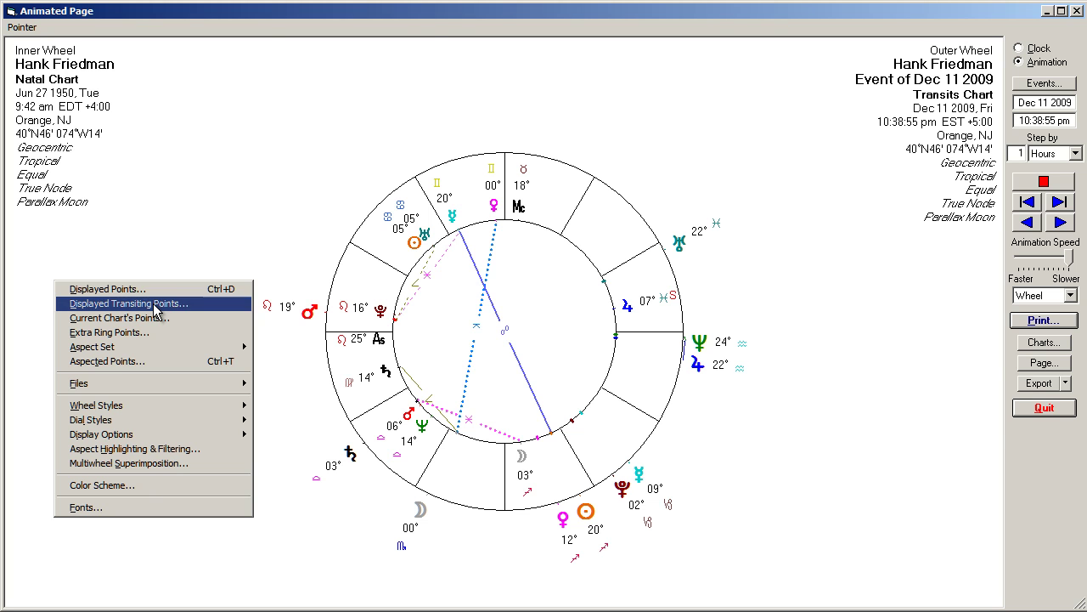
left_click(155, 308)
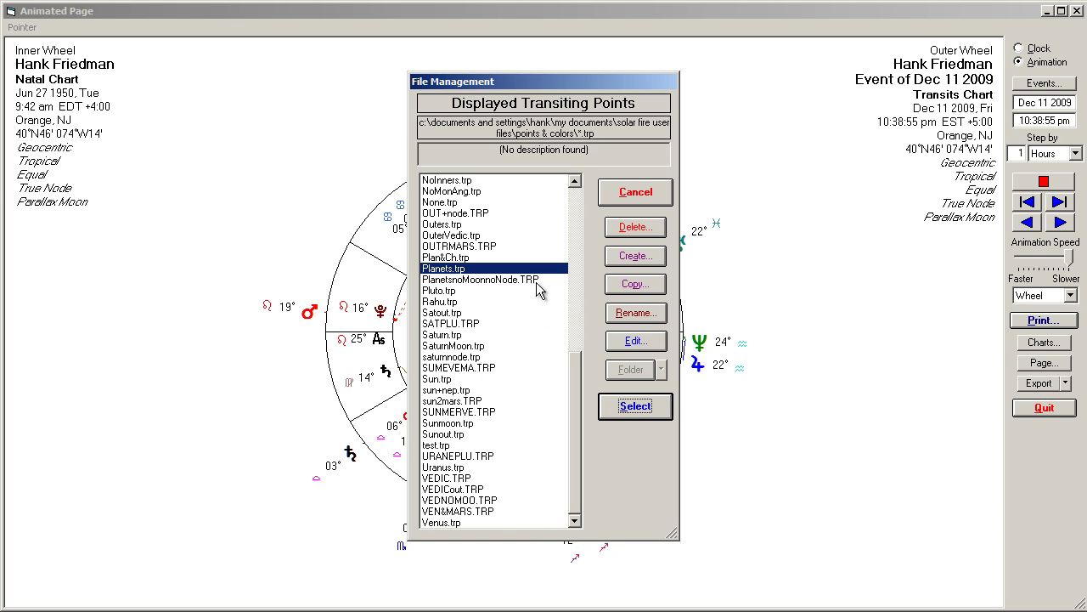
left_click(574, 214)
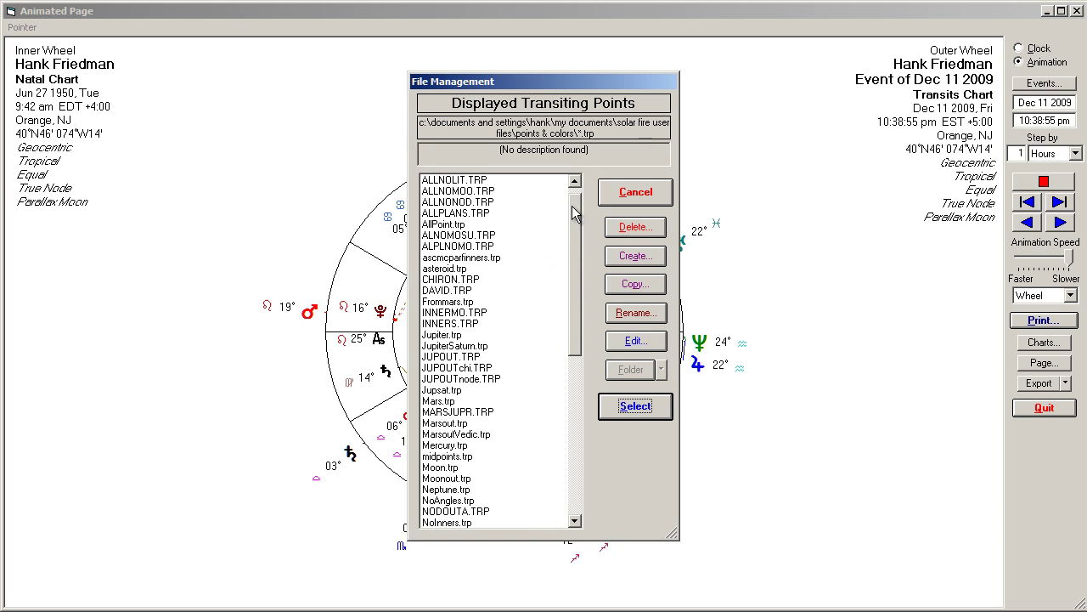
left_click(449, 357)
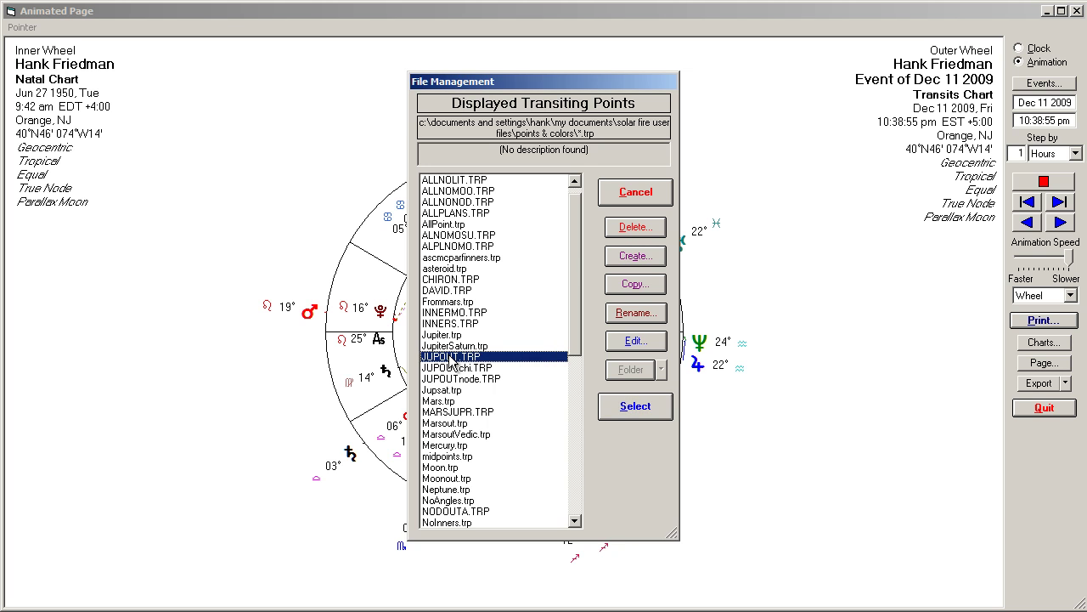
left_click(637, 406)
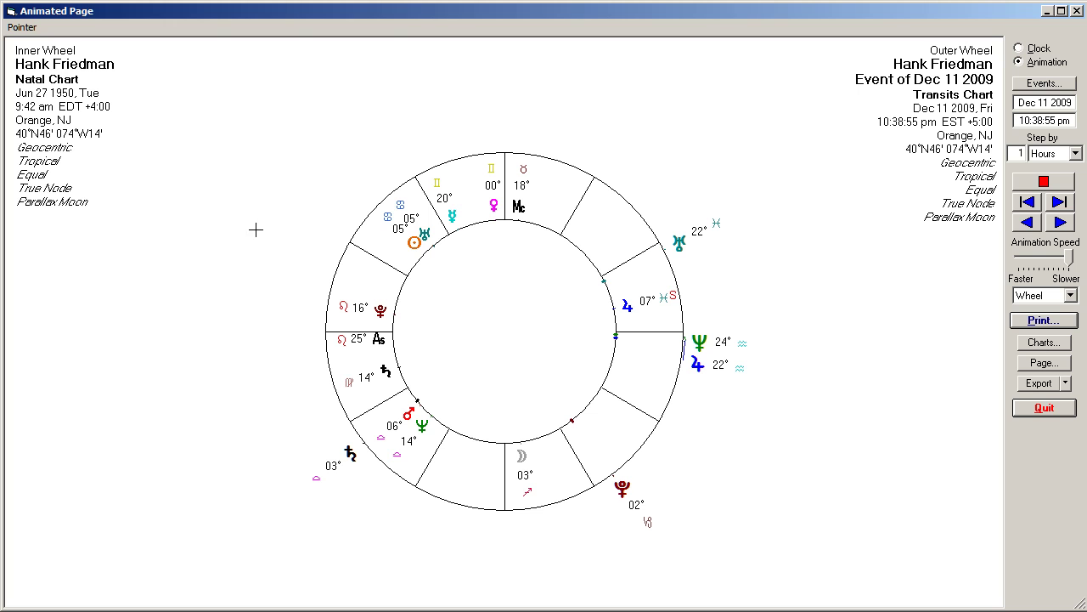
Set the planets' aspect set to Orb01.asp, the standard aspects with a 1 degree orb.
right_click(198, 229)
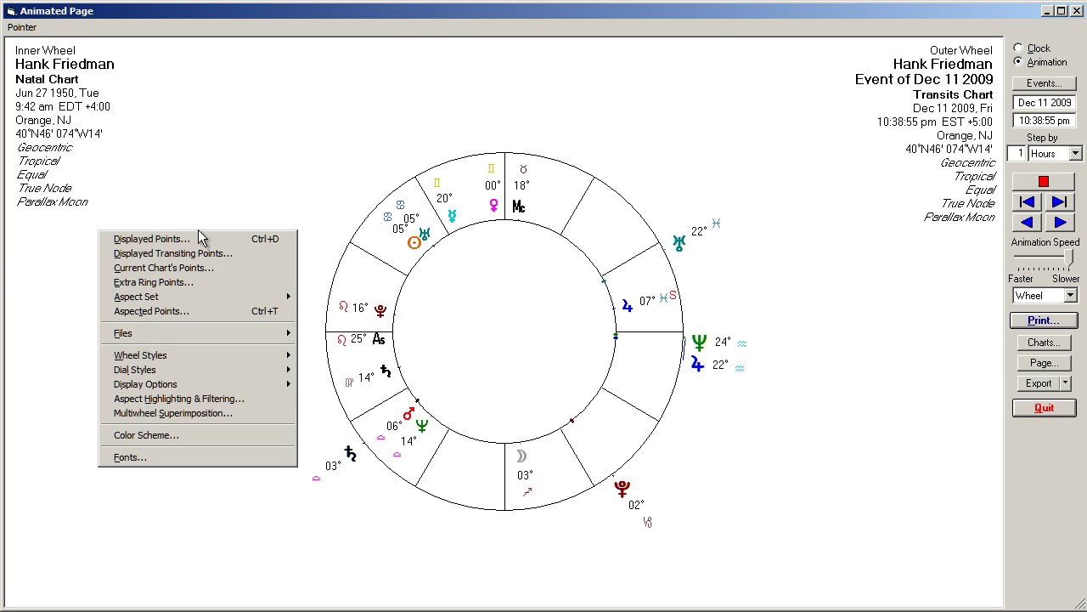
mouse_move(199, 293)
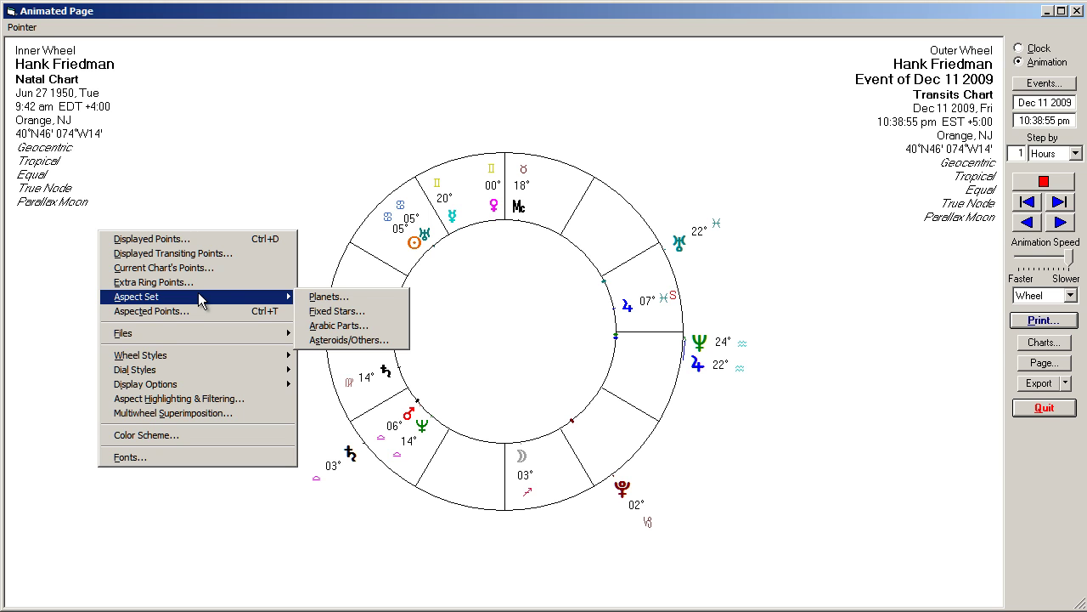
left_click(314, 298)
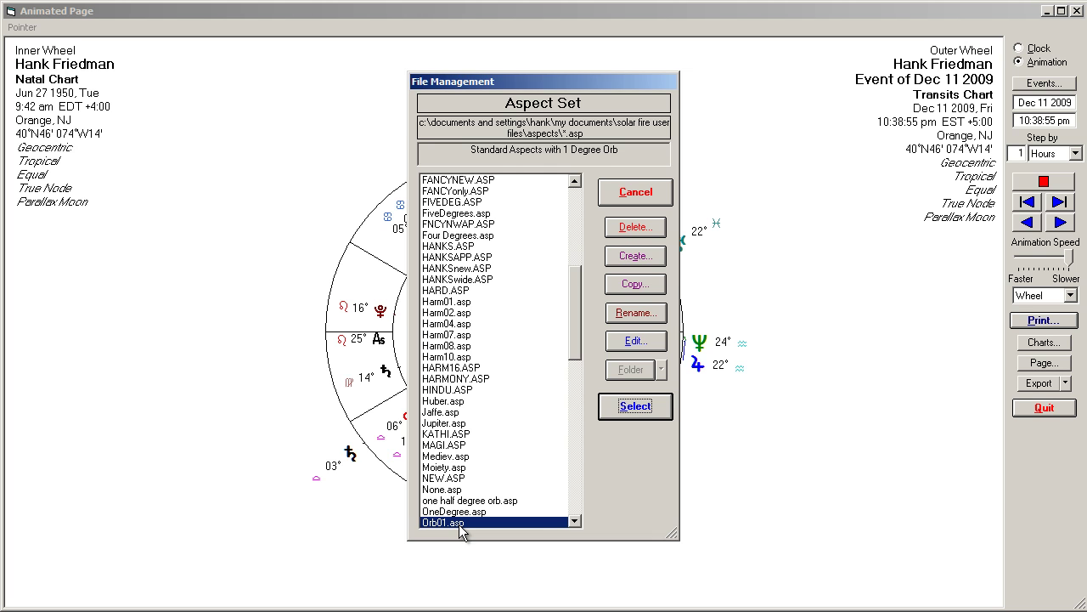
left_click(625, 406)
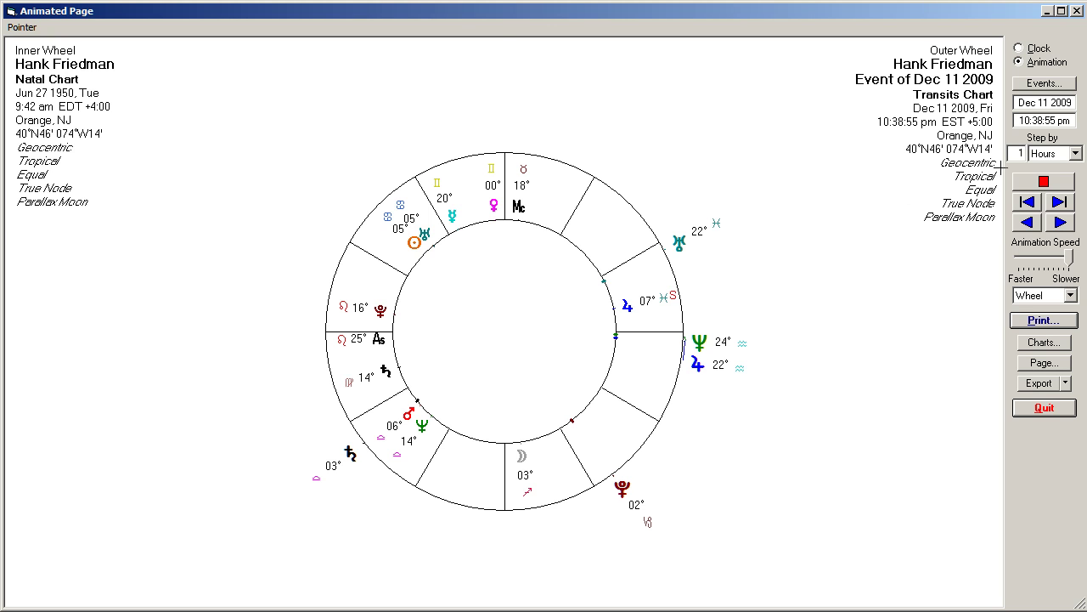
Set the animation step to 1 day and advance the transits one step at a time to Dec 15 2009.
left_click(1076, 154)
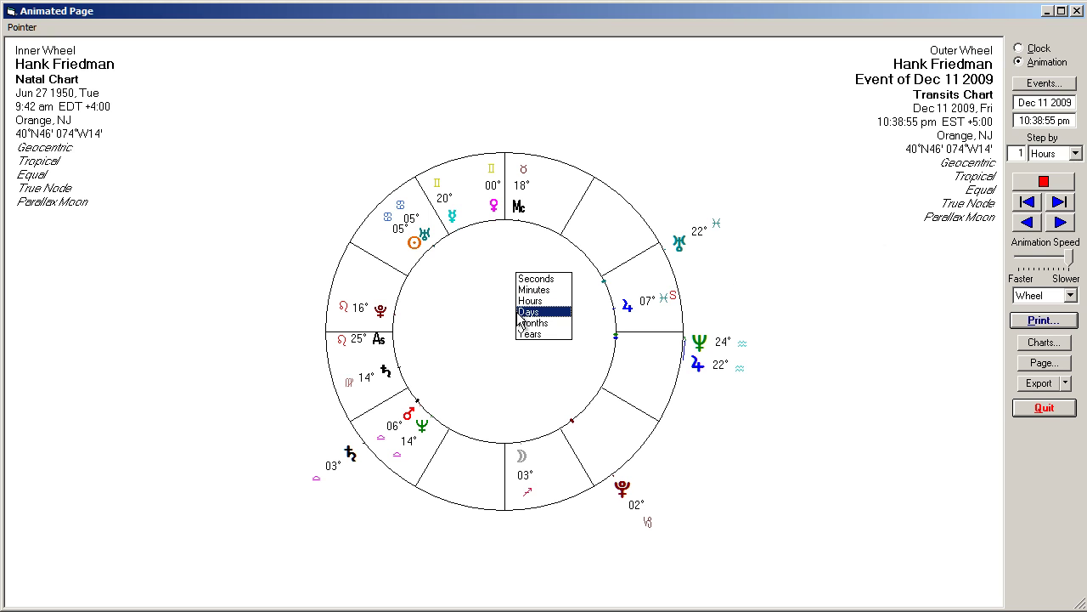
left_click(550, 313)
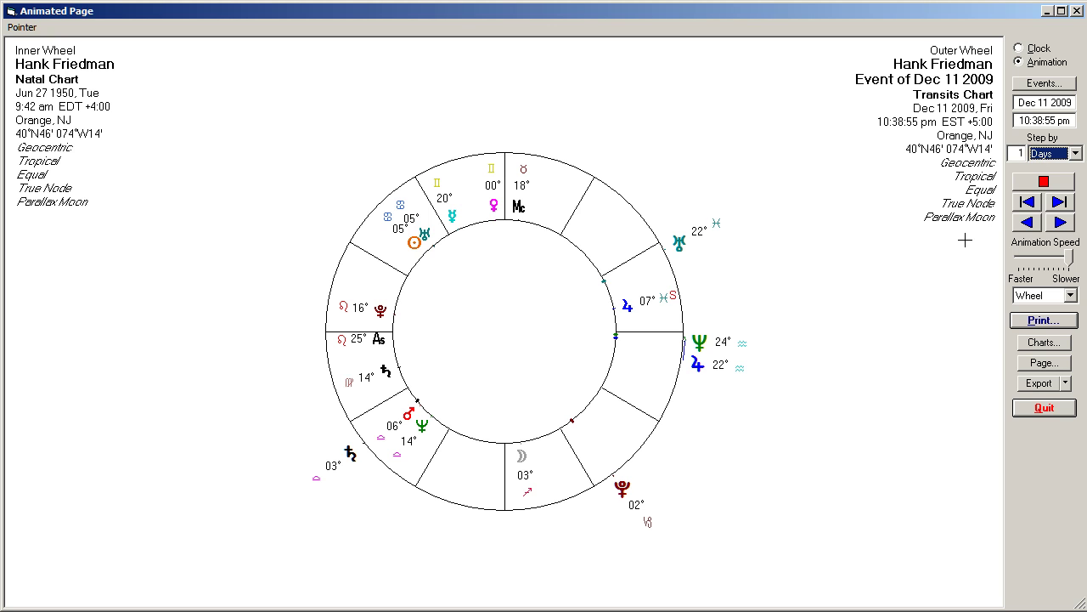
left_click(1059, 204)
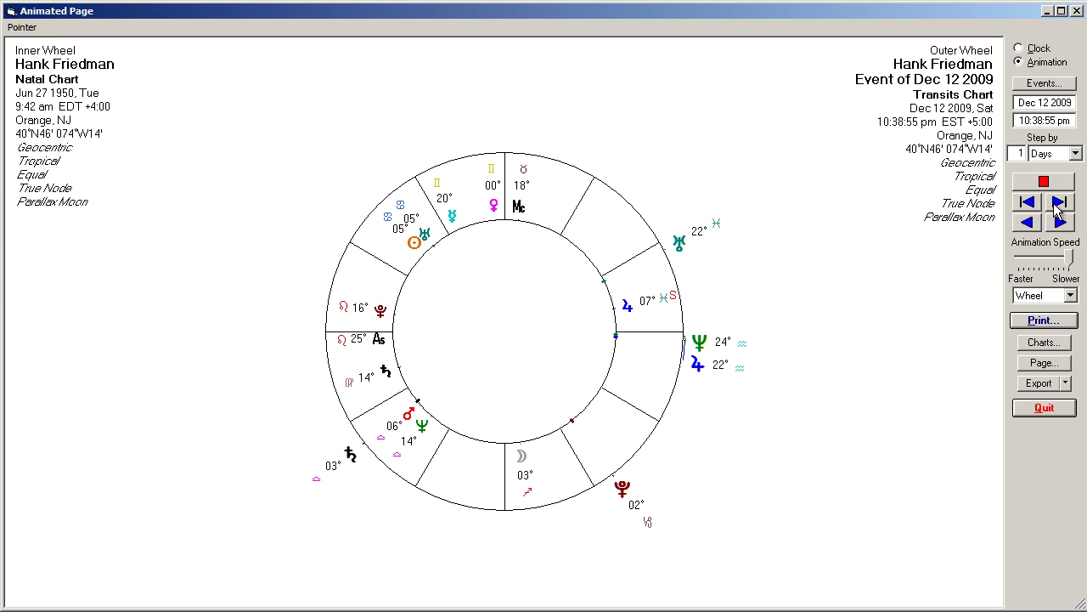
left_click(1059, 204)
left_click(1060, 204)
left_click(1059, 204)
Set the animation step to 7 days and advance the transits week by week to May 11 2010.
left_click(1074, 155)
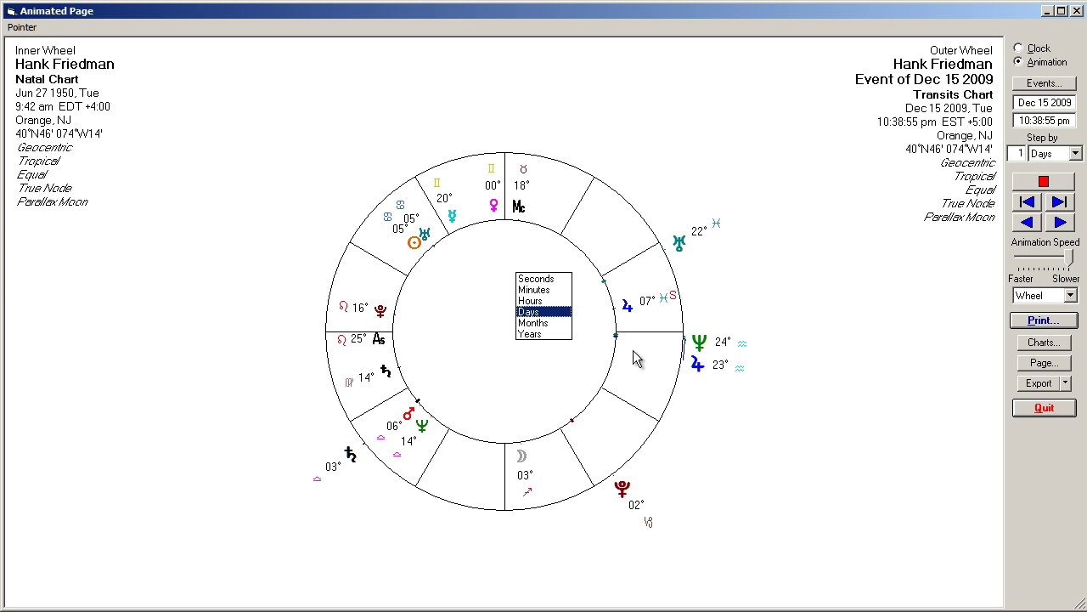
left_click(1019, 153)
left_click(1018, 153)
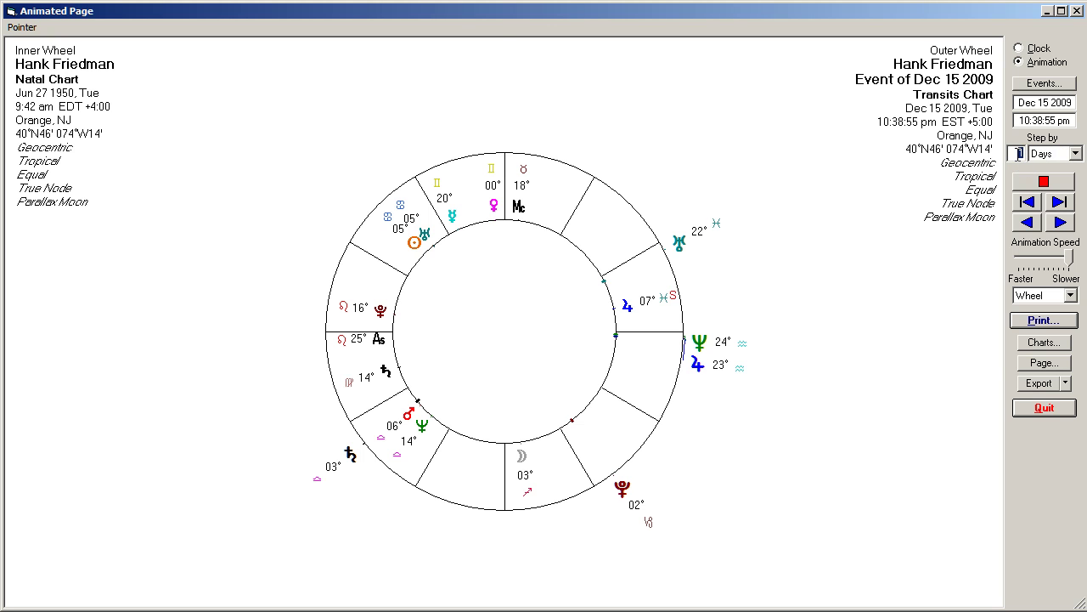
type("7")
left_click(1059, 201)
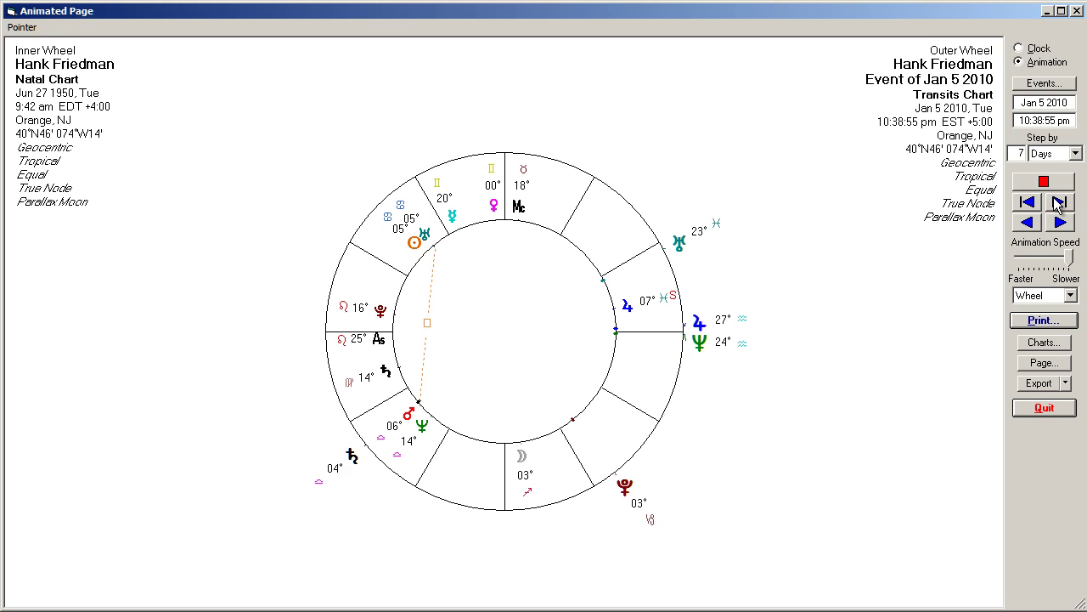
left_click(1059, 202)
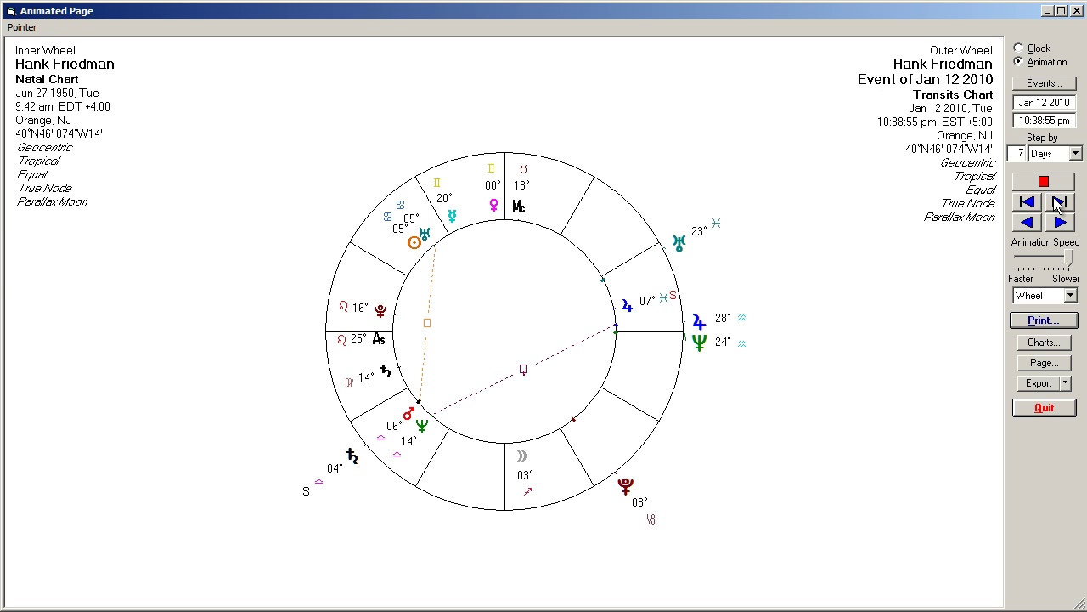
left_click(1058, 202)
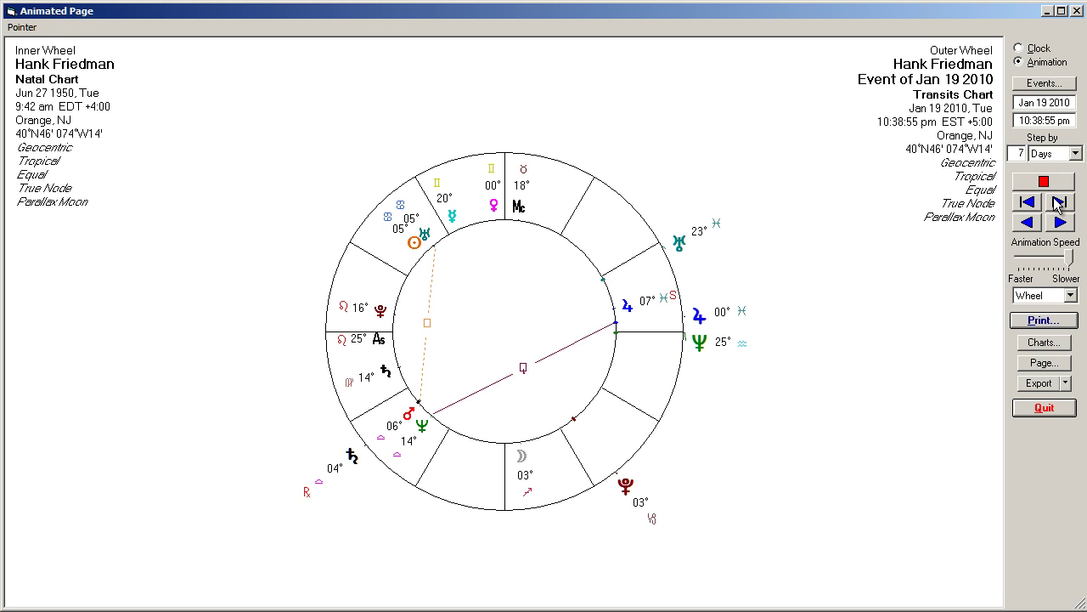
left_click(1058, 202)
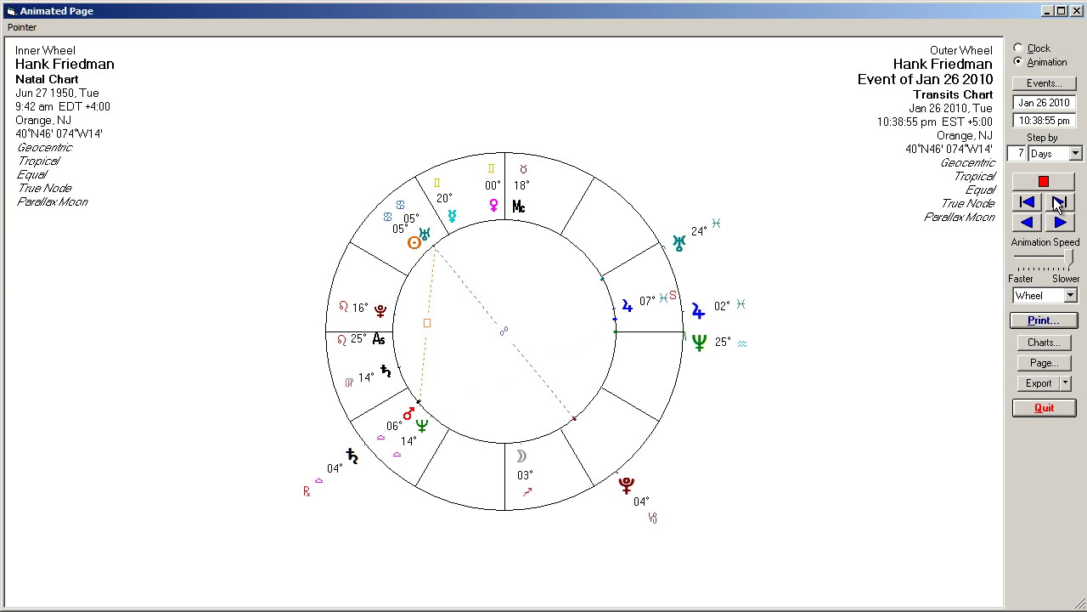
left_click(1058, 202)
left_click(1058, 202)
left_click(1058, 202)
left_click(1058, 202)
left_click(1059, 202)
left_click(1058, 202)
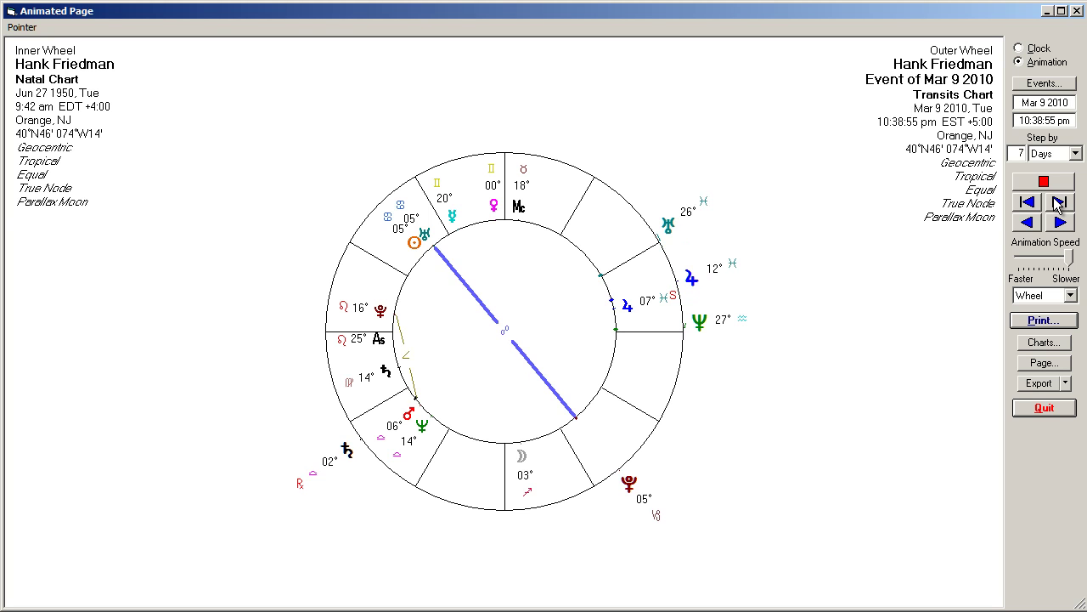
left_click(1058, 202)
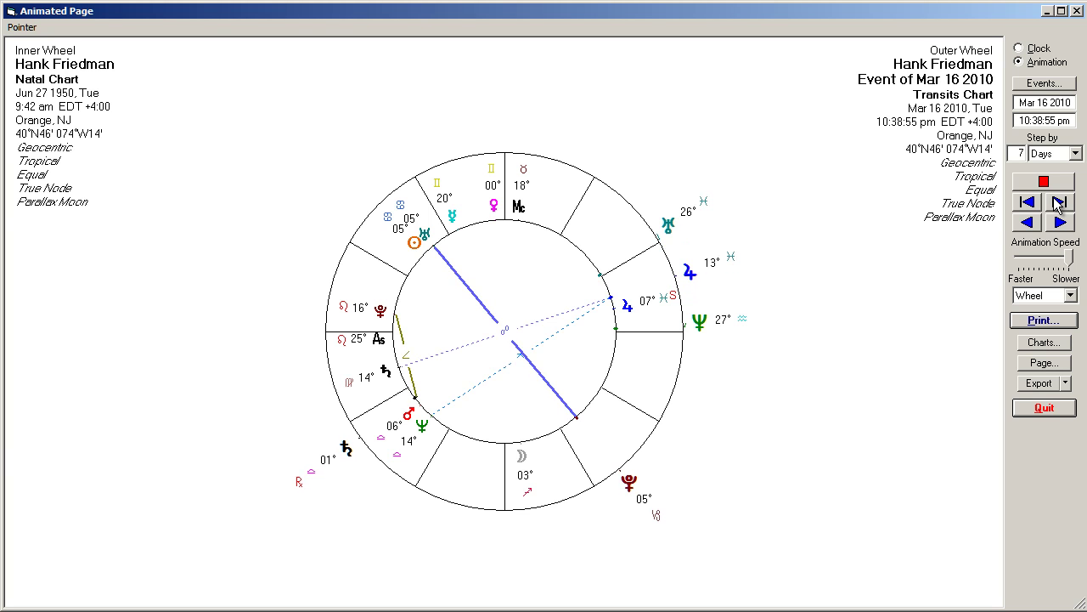
left_click(1059, 202)
left_click(1058, 202)
left_click(1058, 202)
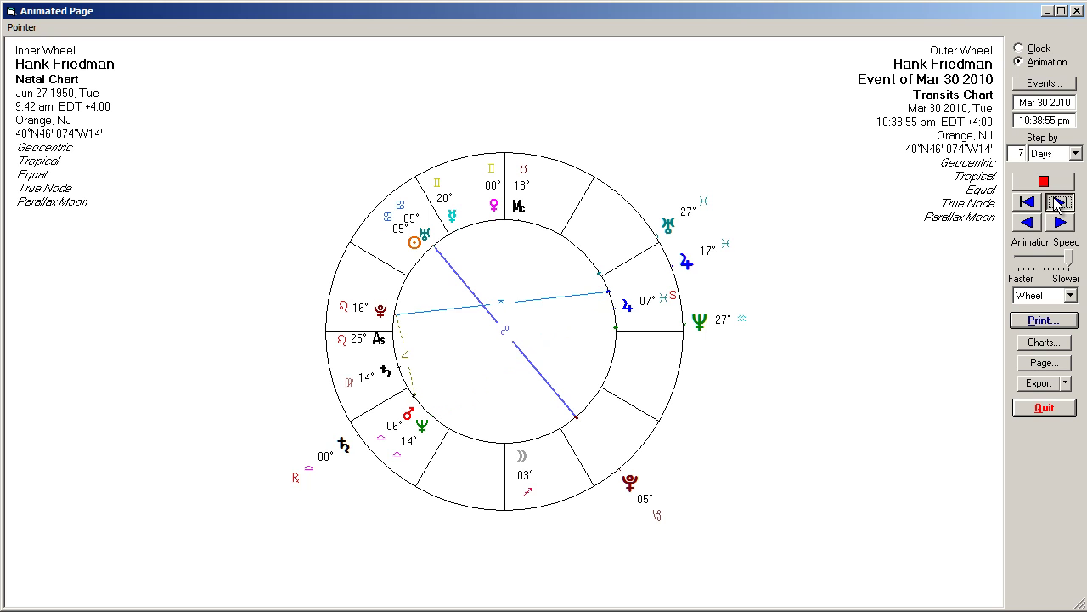
left_click(1058, 203)
left_click(1059, 202)
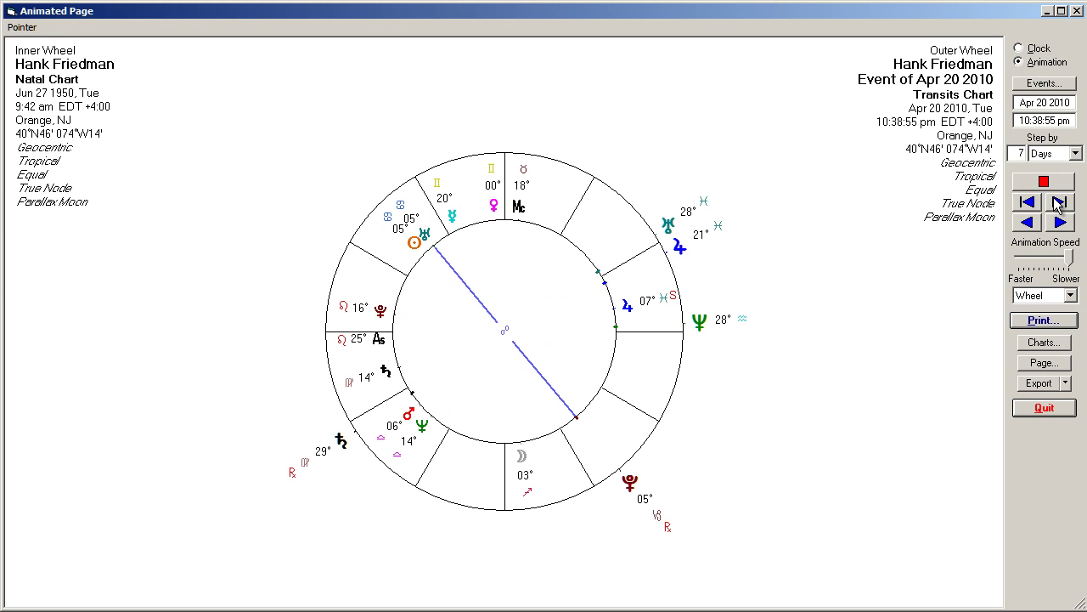
left_click(1059, 202)
left_click(1059, 202)
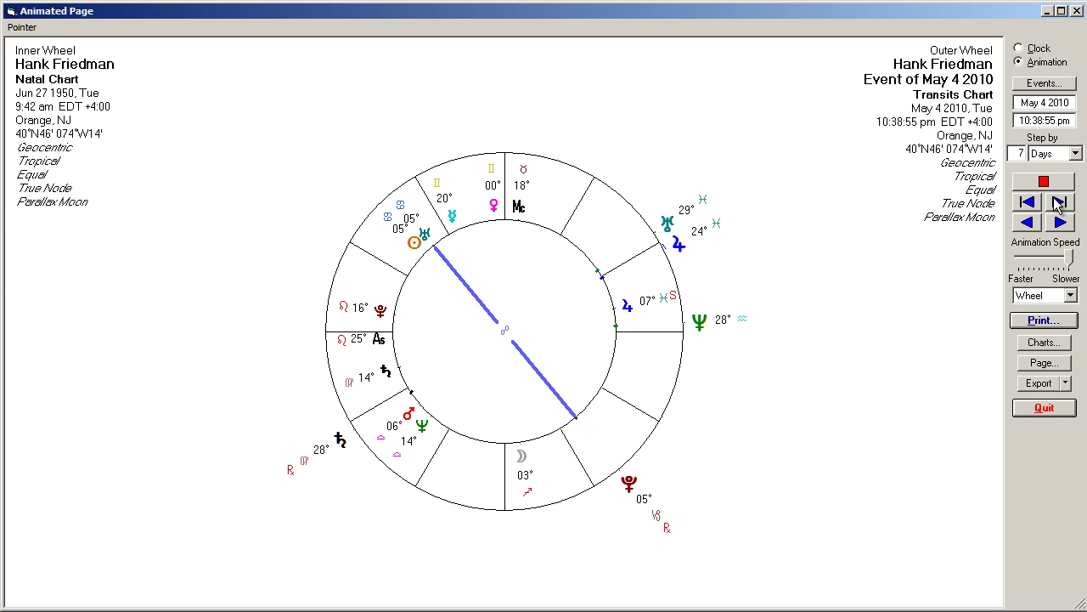
left_click(1058, 202)
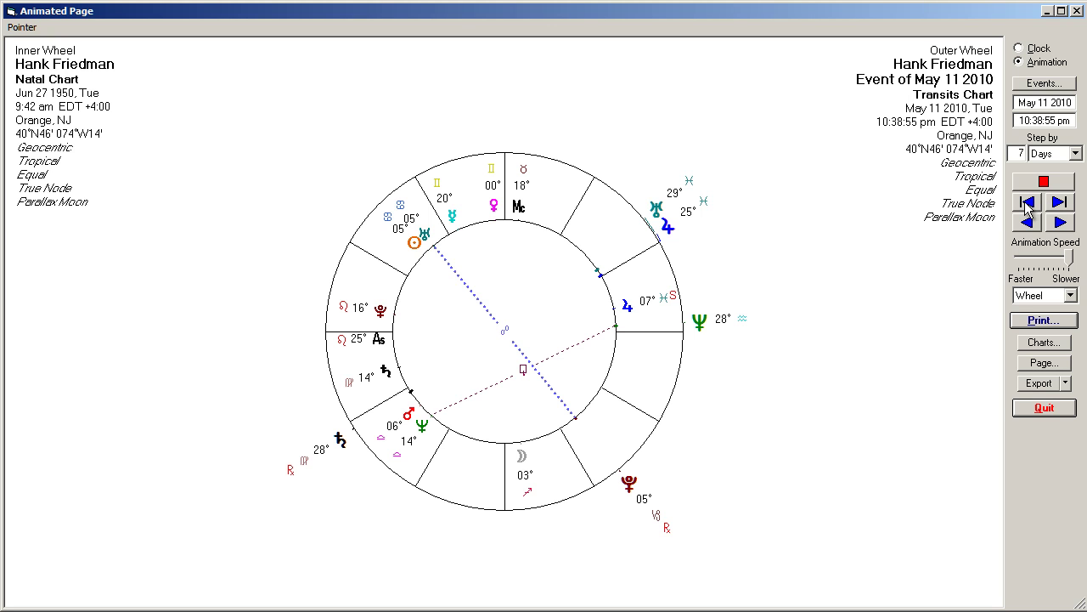
Move the transits back in 7-day steps to Apr 20 2010.
left_click(1027, 207)
left_click(1027, 206)
left_click(1027, 207)
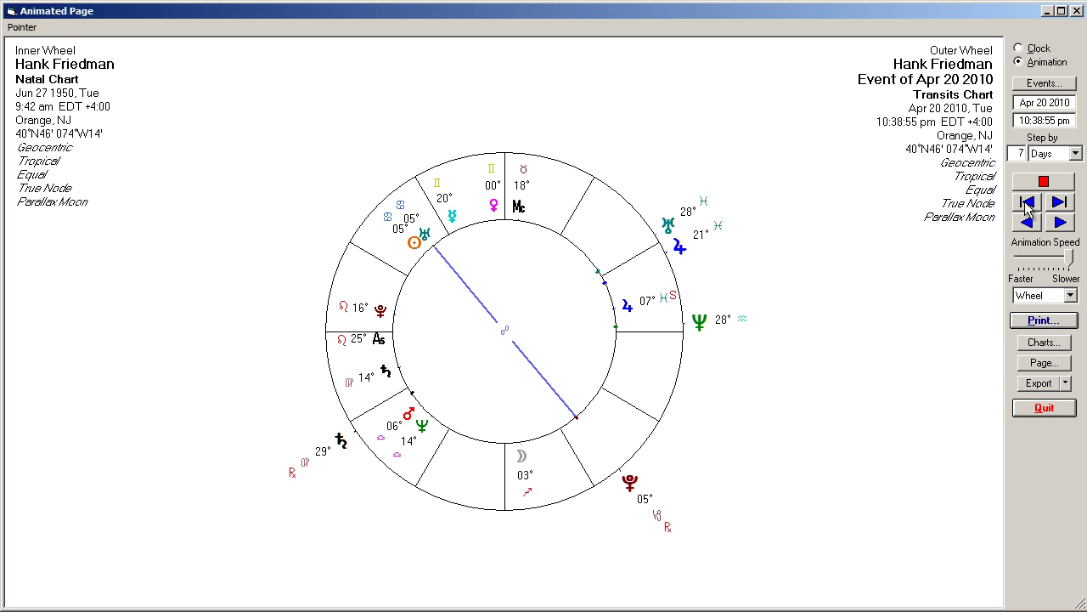
Advance the transits in 7-day steps to May 11 2010.
left_click(1063, 205)
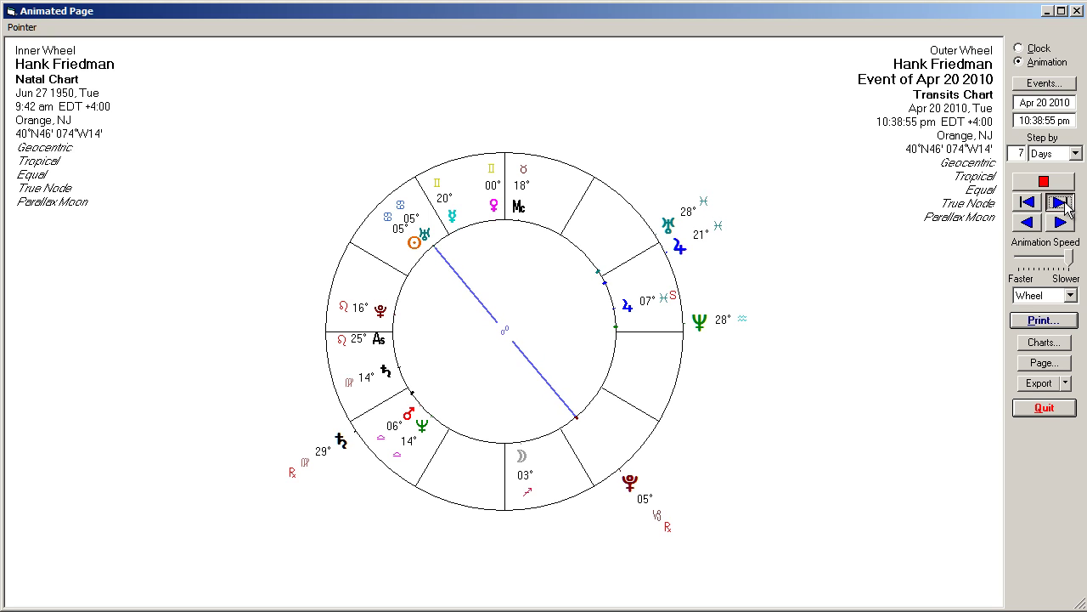
left_click(1063, 205)
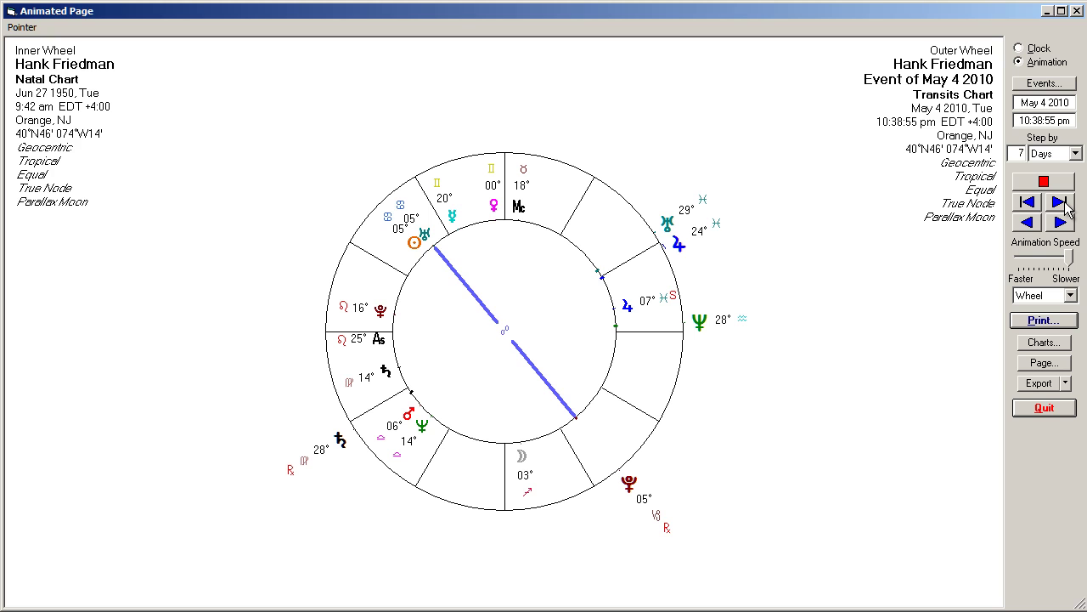
left_click(1063, 205)
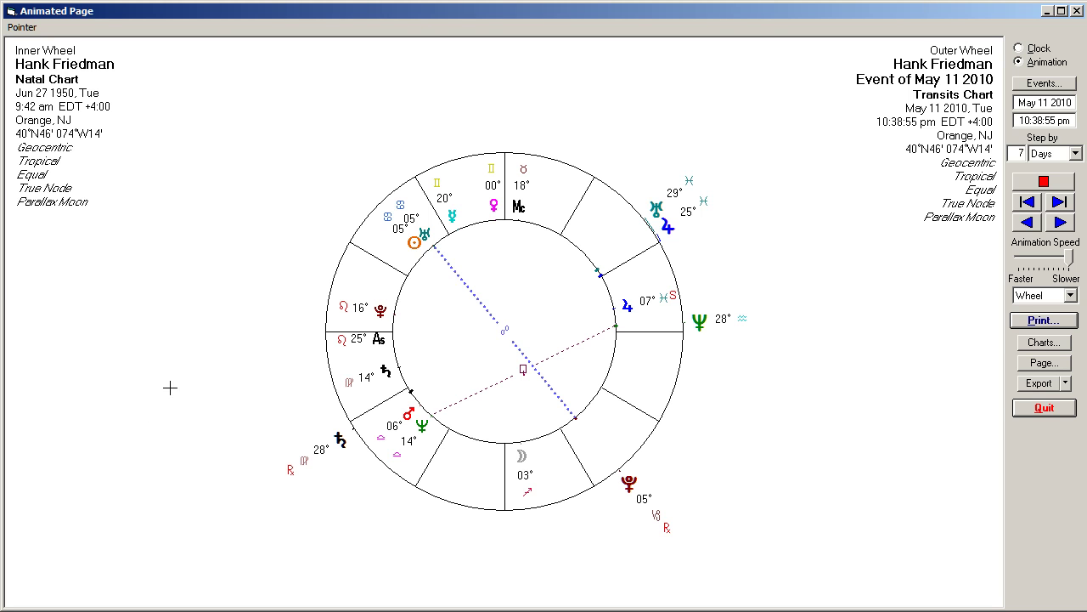
Review the aspect highlighting settings for orb tightness, applying and separating line styles, and line width.
right_click(192, 358)
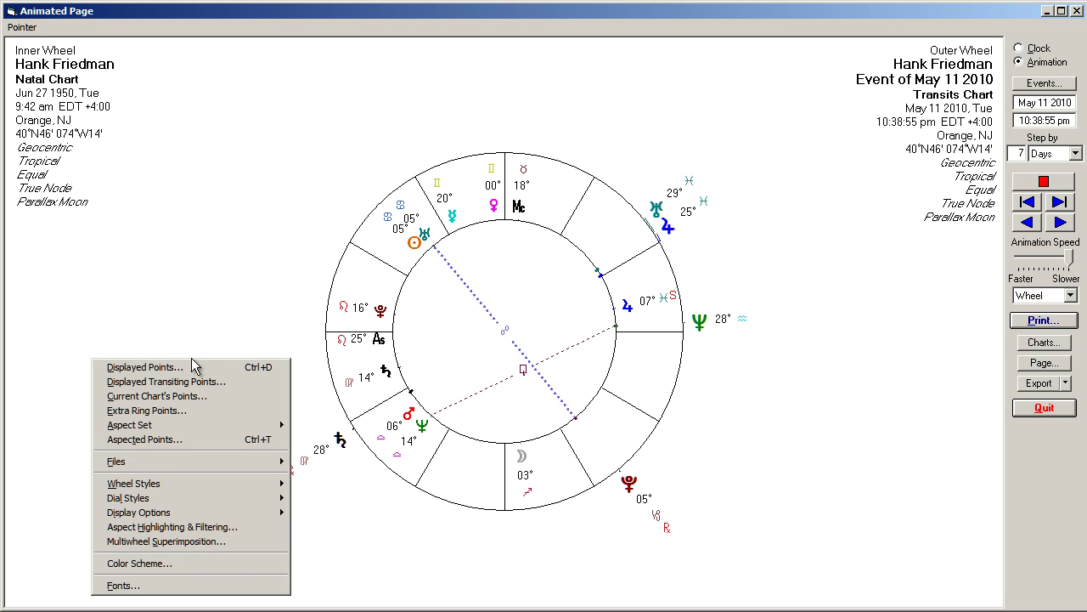
left_click(225, 531)
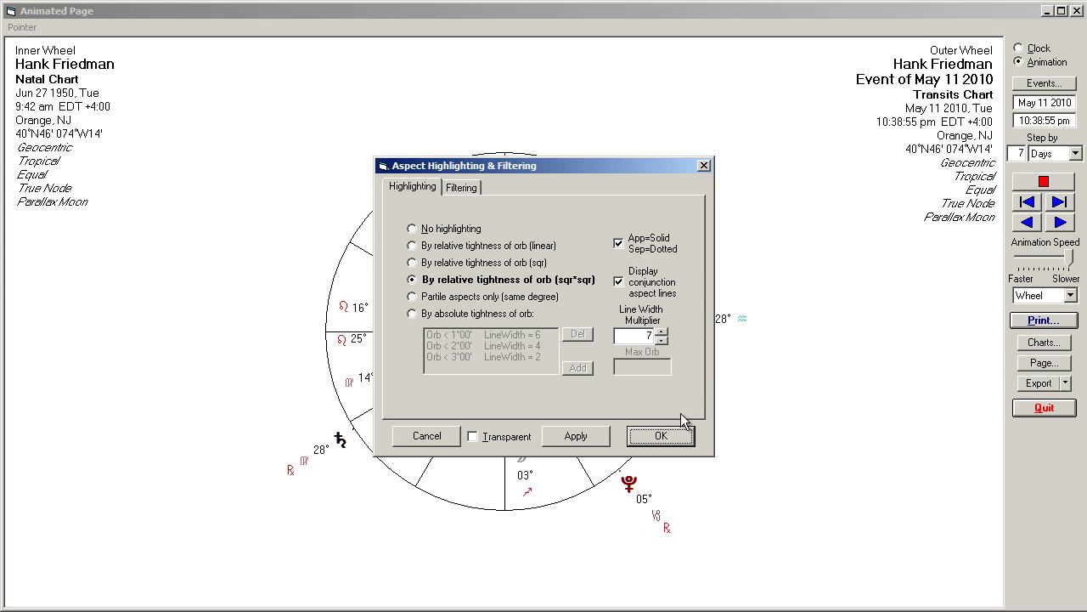
left_click(656, 435)
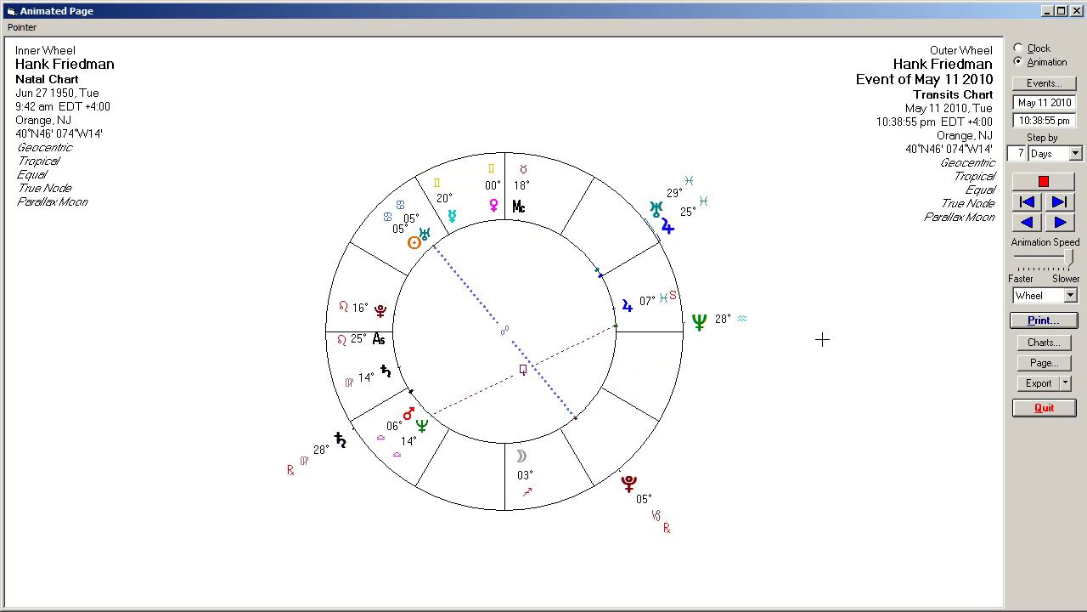
Run the transit animation forward in 7-day steps to Oct 5 2010.
left_click(1060, 223)
left_click(1059, 223)
left_click(1060, 224)
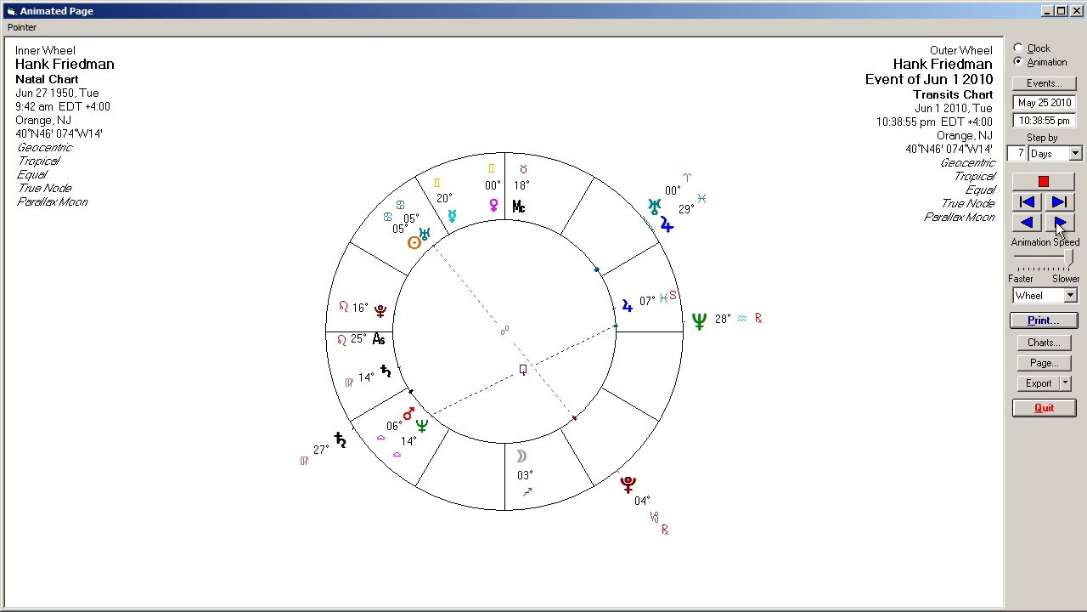
left_click(1059, 224)
left_click(1060, 223)
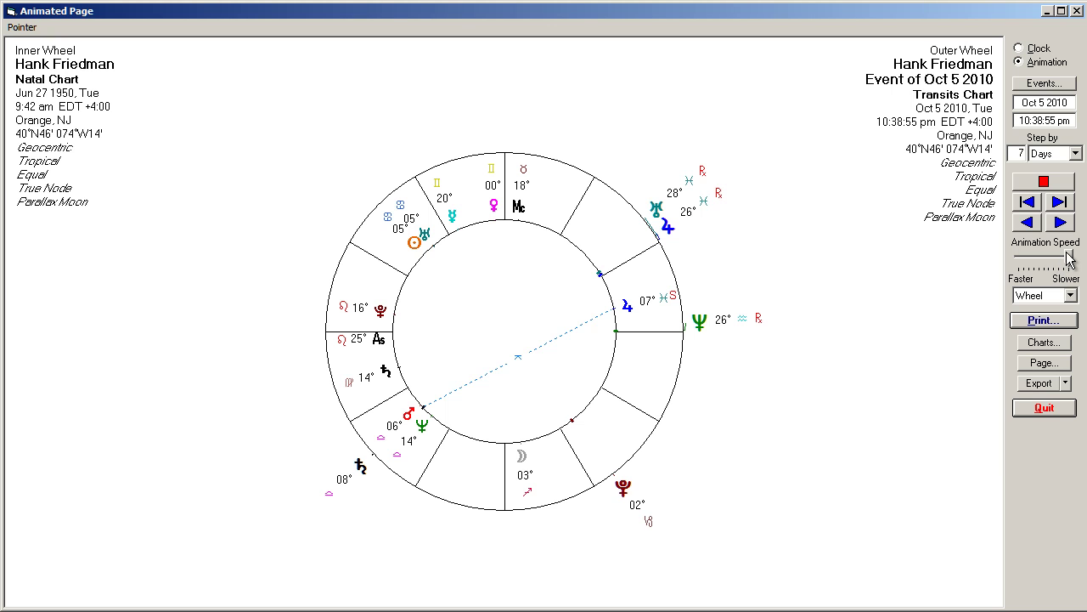
Run the transits forward at a fast animation speed to Jun 28 2011, and set the speed back to slow.
left_click_drag(1068, 257, 1020, 259)
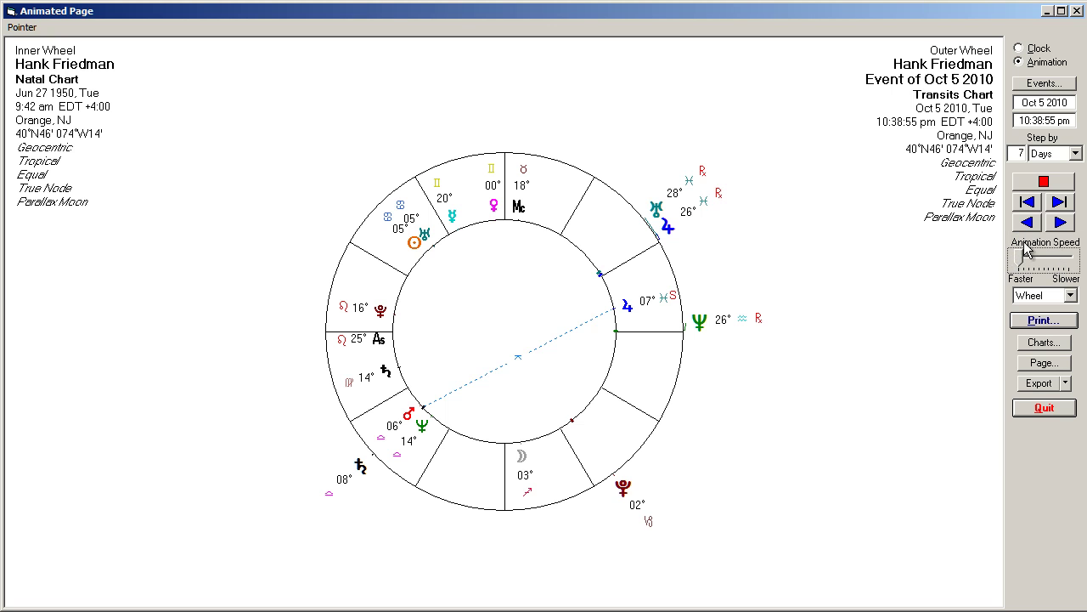
left_click(1058, 222)
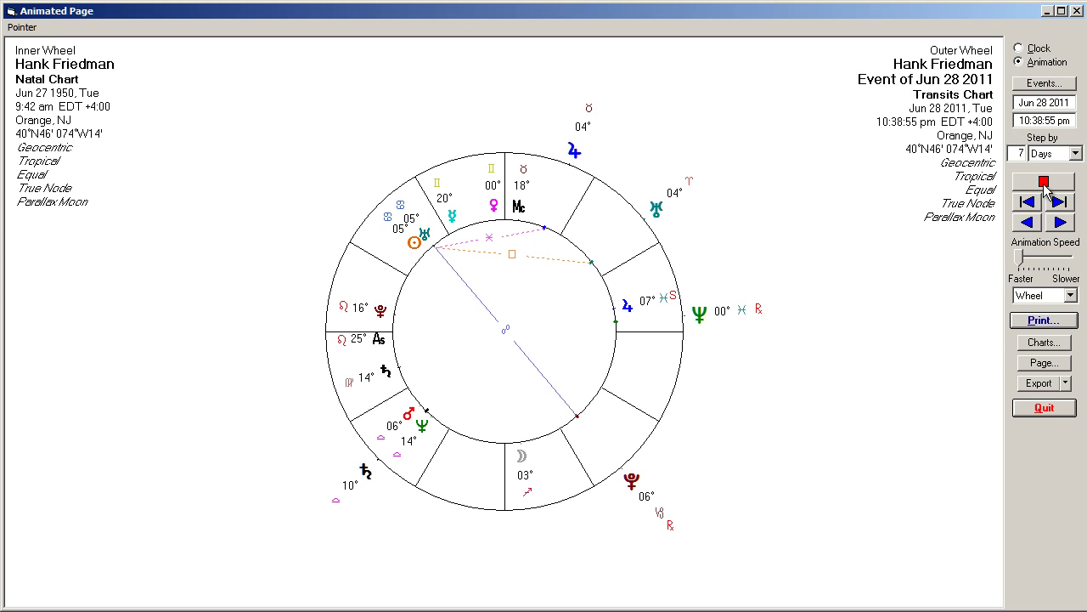
left_click_drag(1022, 264, 1069, 257)
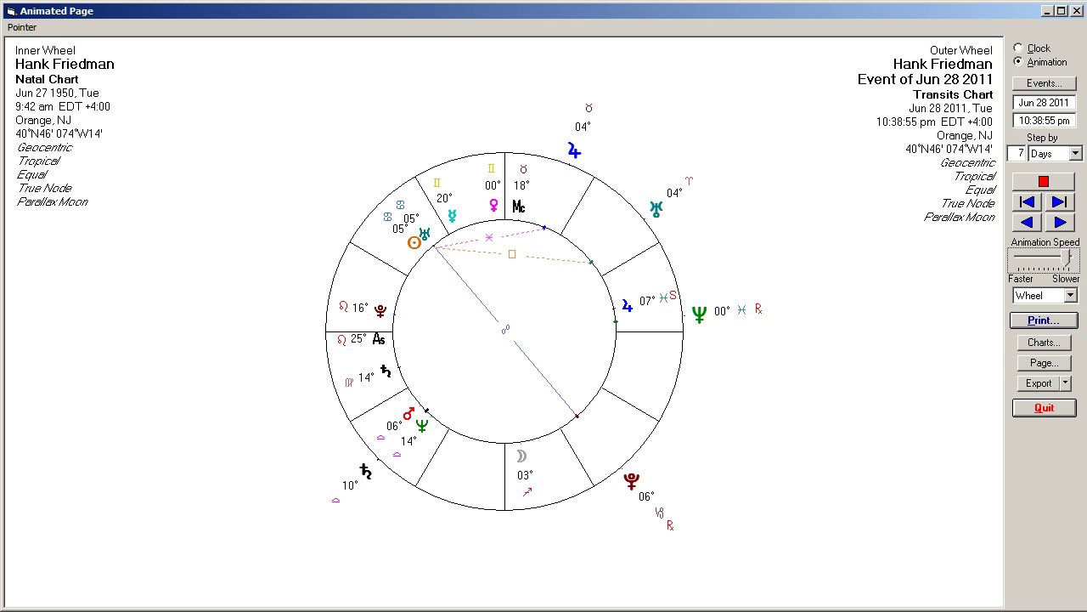
Set the transit time to 7:00 pm.
left_click(1072, 121)
key("shift+Home")
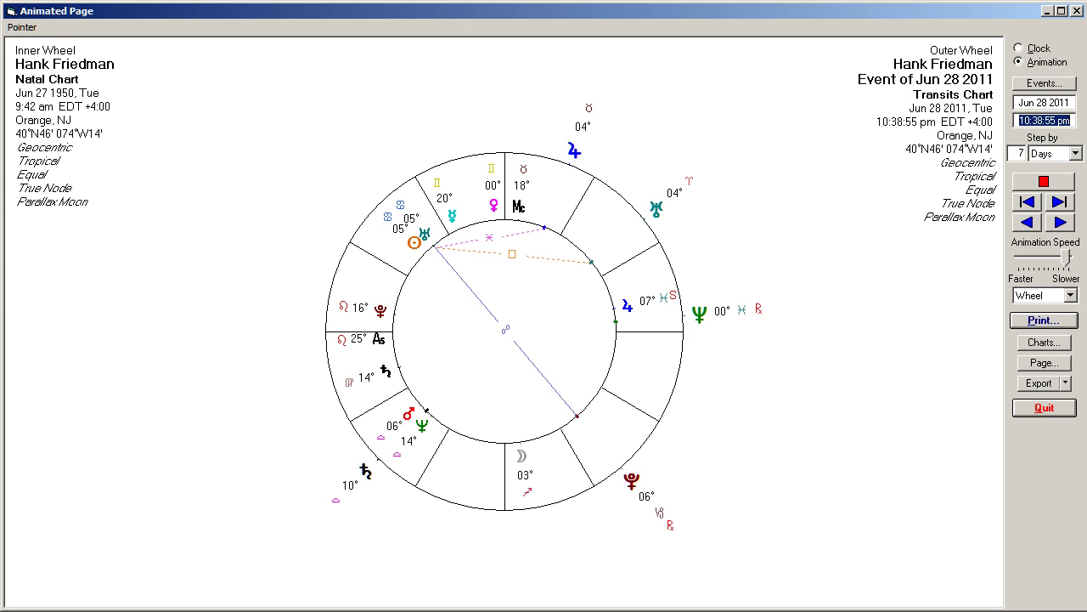
type("7 pm")
key("Return")
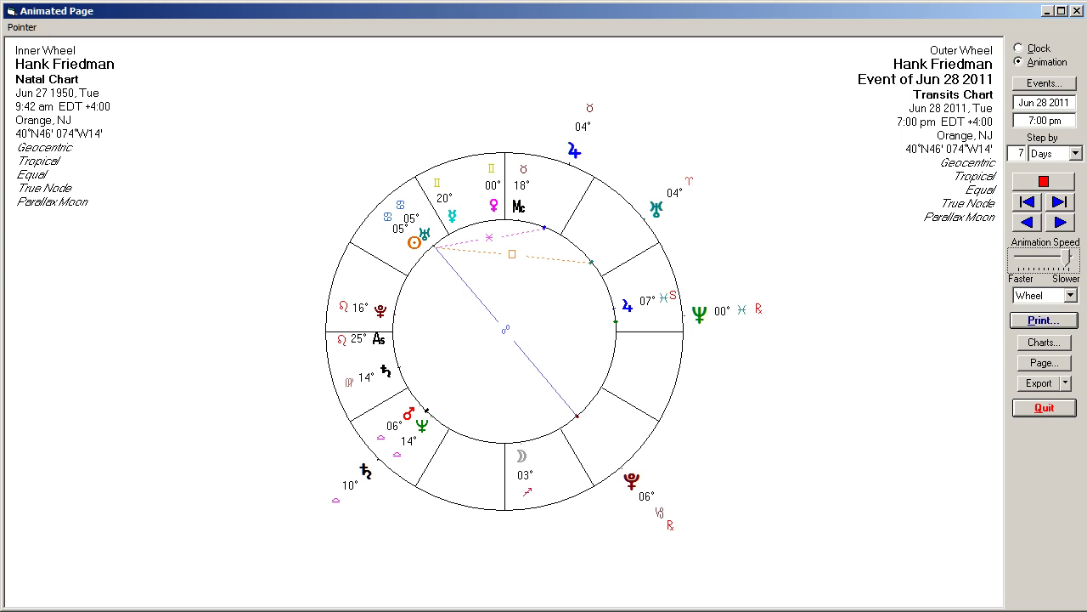
Set the displayed transiting points to the Planets.trp file.
right_click(156, 248)
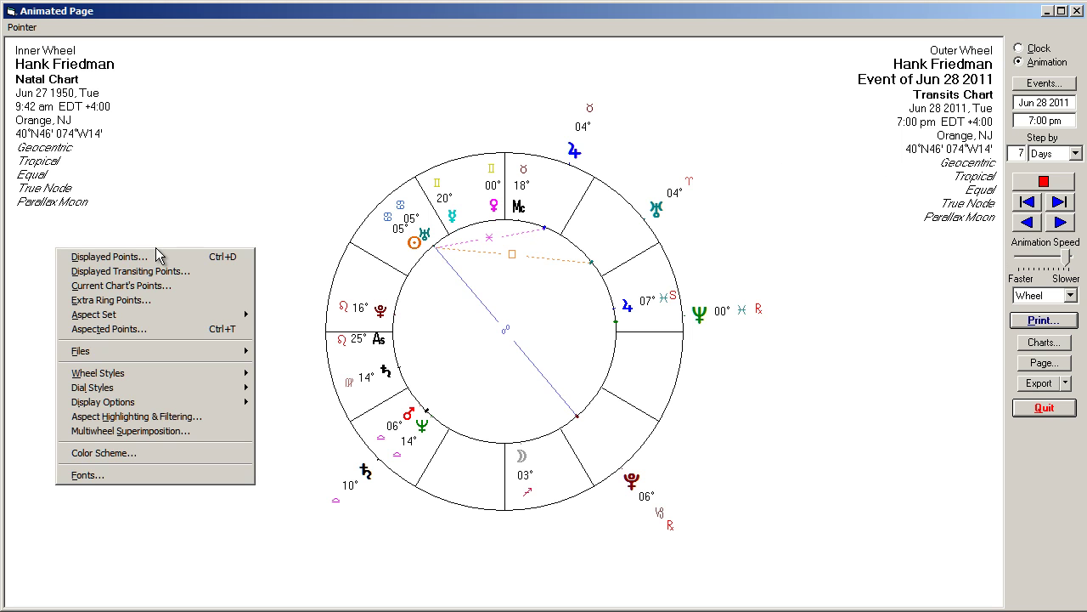
left_click(158, 269)
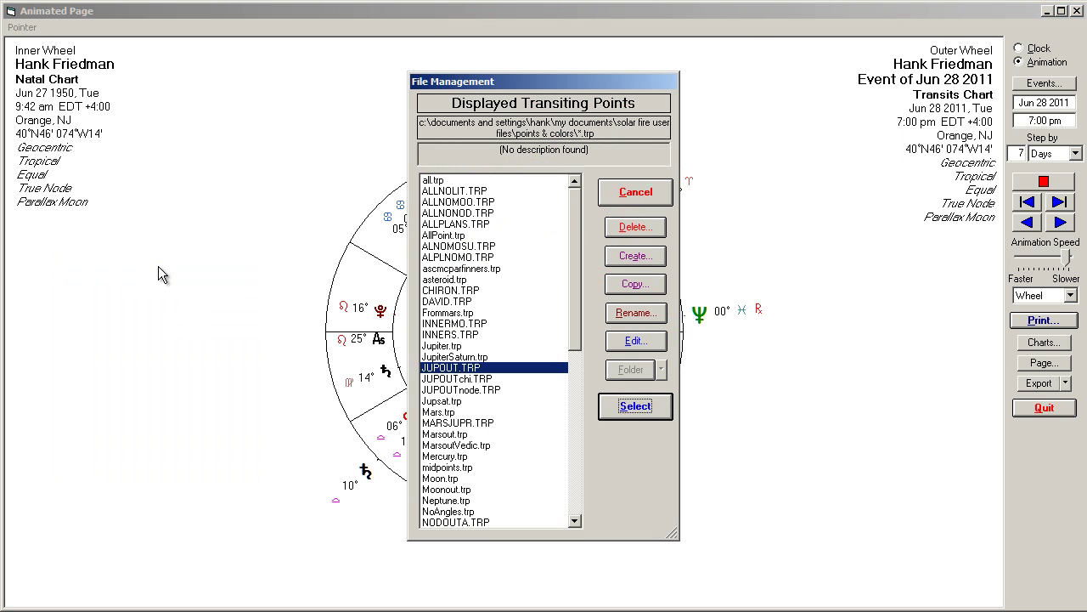
left_click(578, 470)
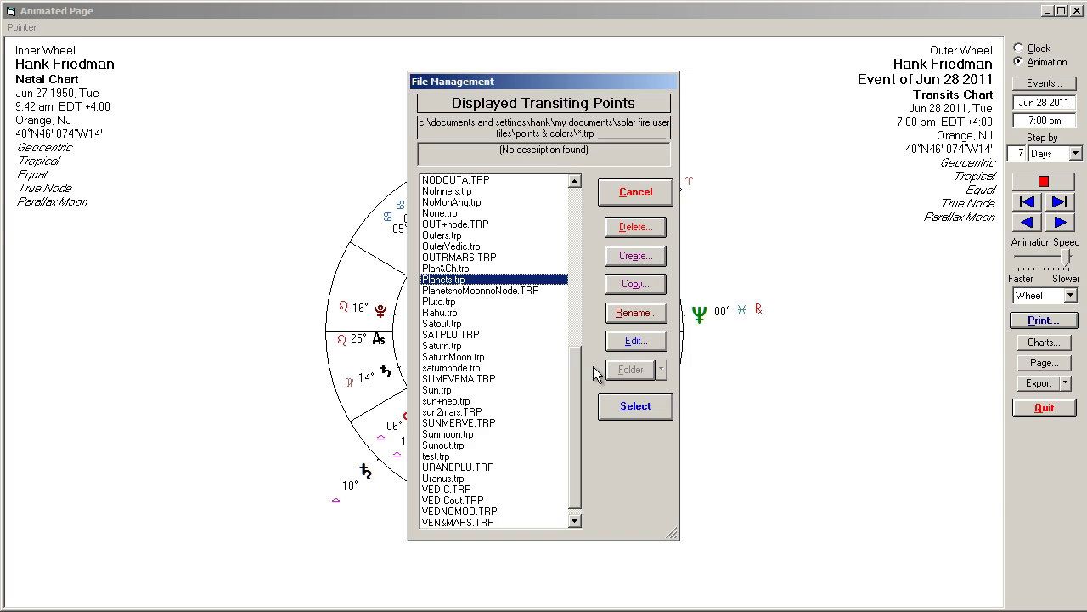
left_click(633, 407)
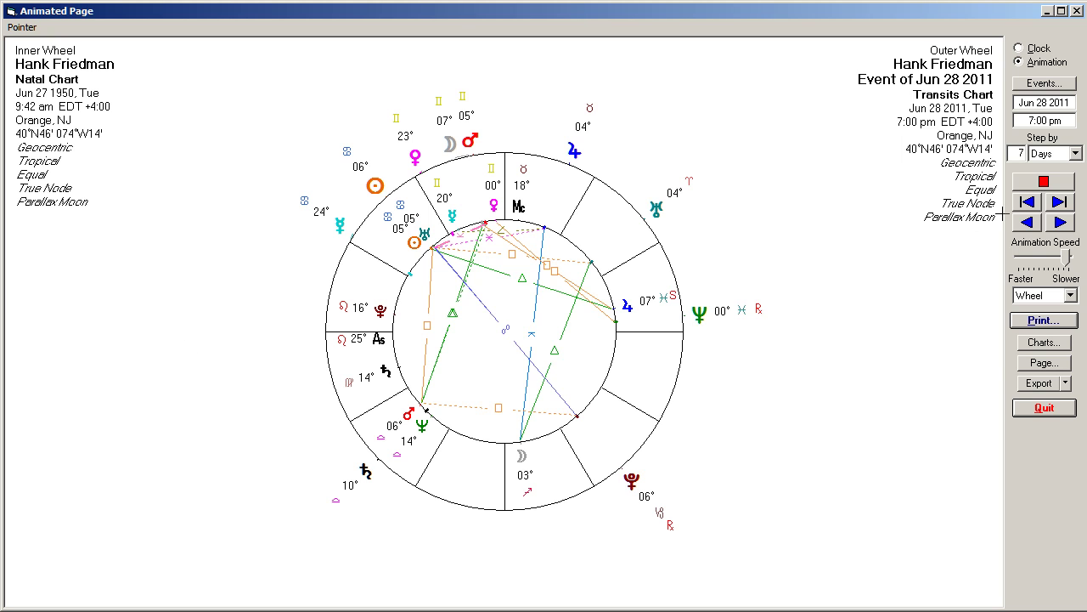
Advance the transits of all planets week by week to Feb 7 2012.
left_click(1059, 204)
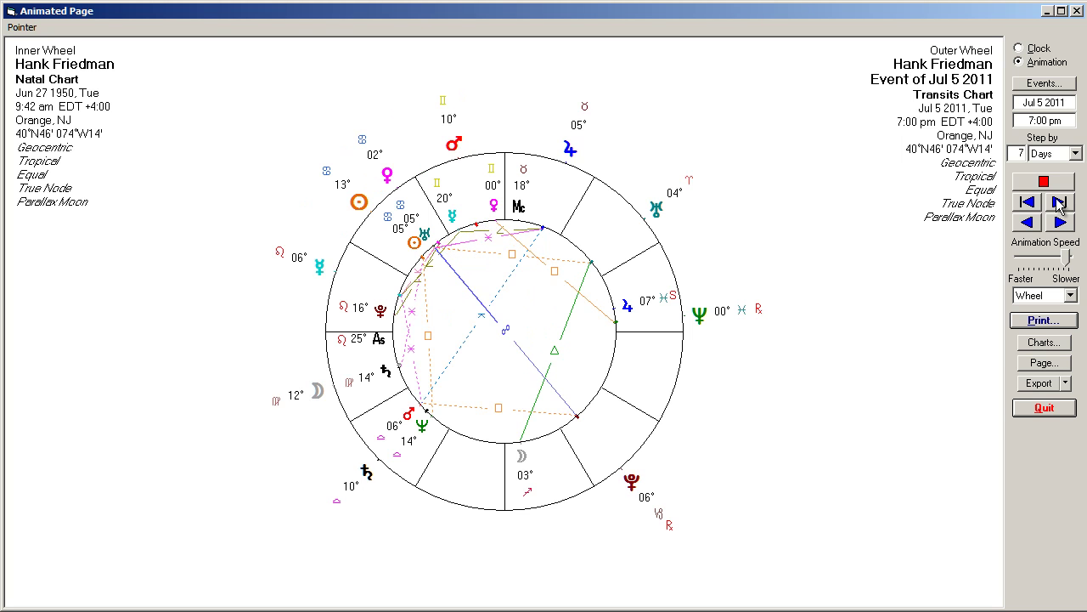
left_click(1060, 204)
left_click(1059, 204)
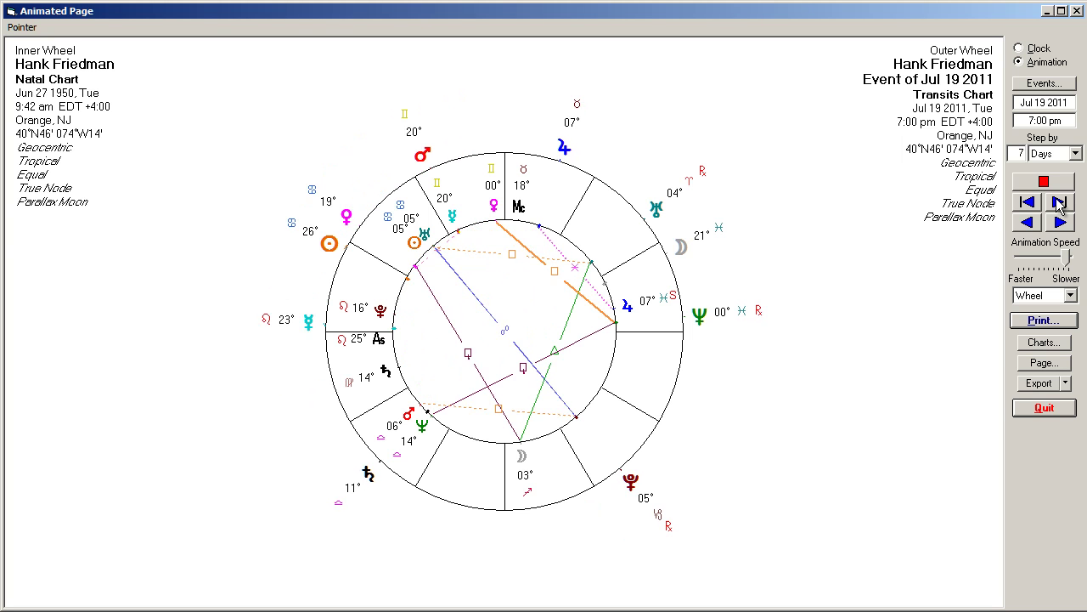
left_click(1060, 204)
left_click(1059, 204)
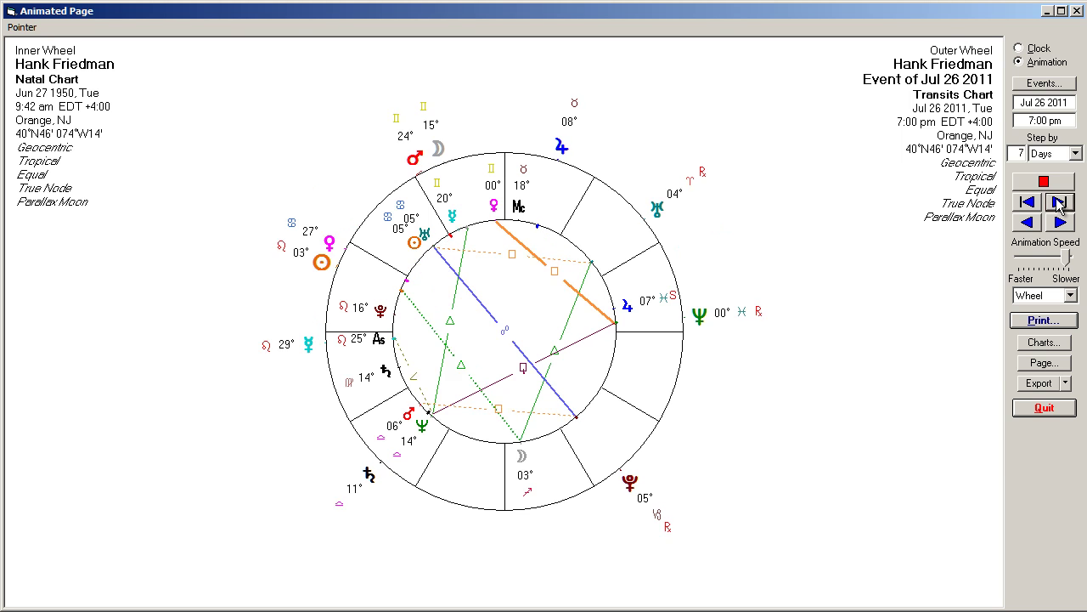
left_click(1059, 204)
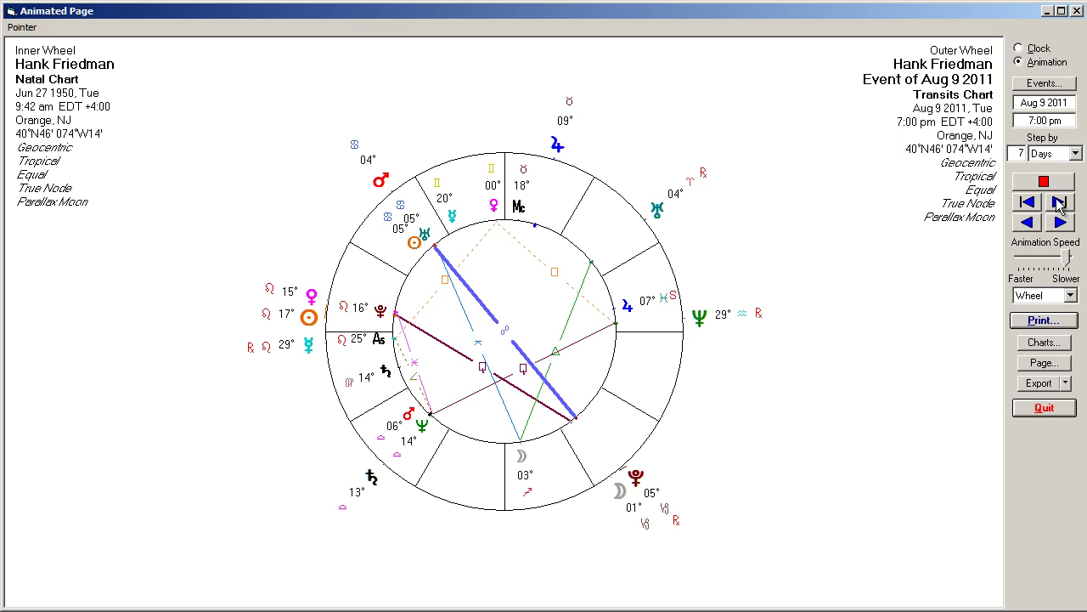
left_click(1059, 204)
left_click(1060, 204)
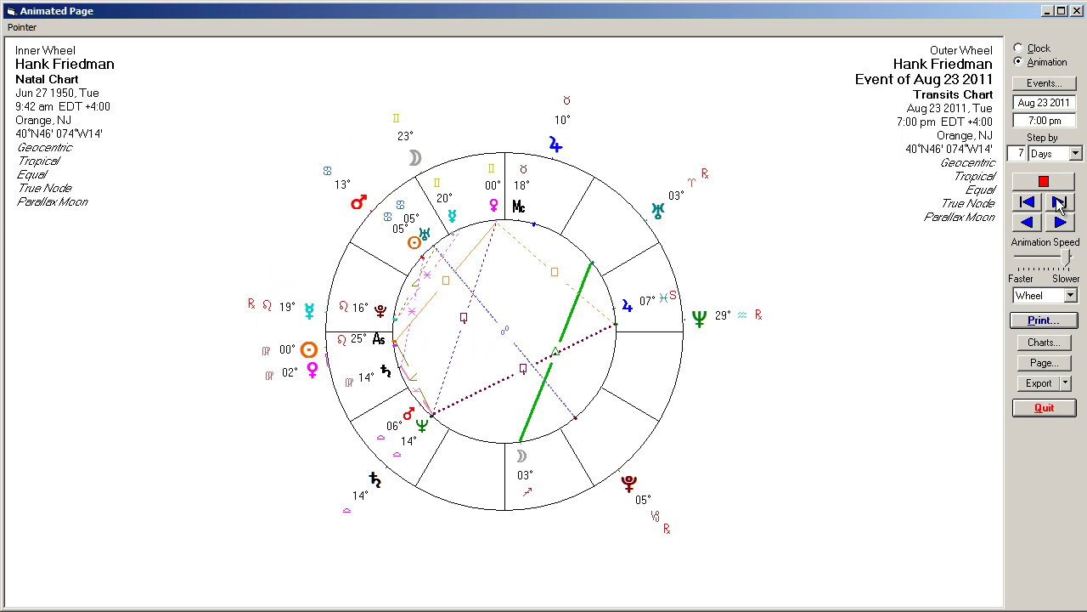
left_click(1059, 204)
left_click(1059, 204)
left_click(1059, 204)
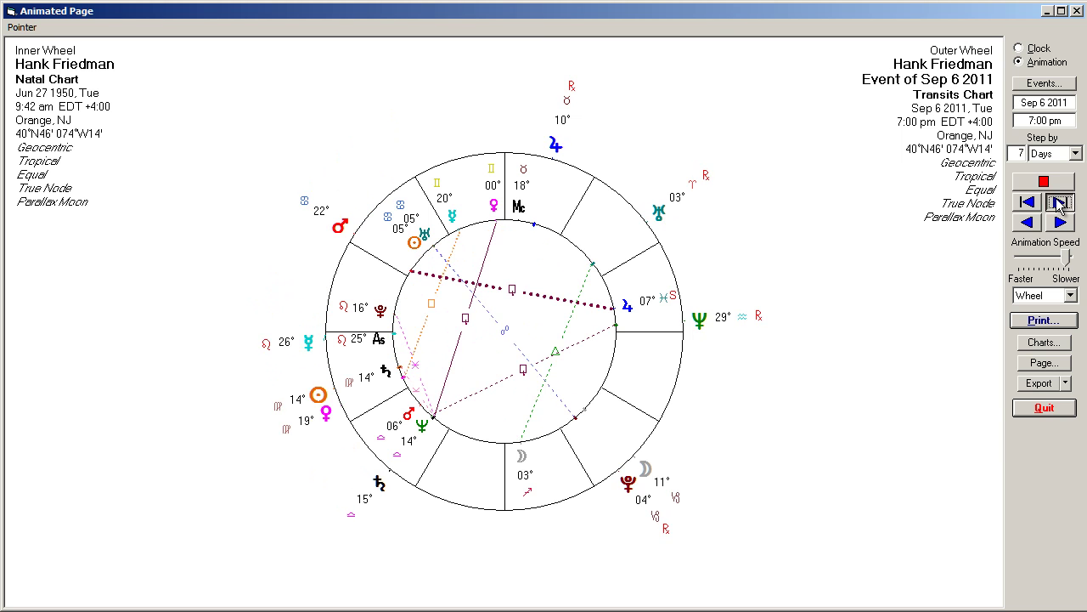
left_click(1060, 204)
left_click(1059, 204)
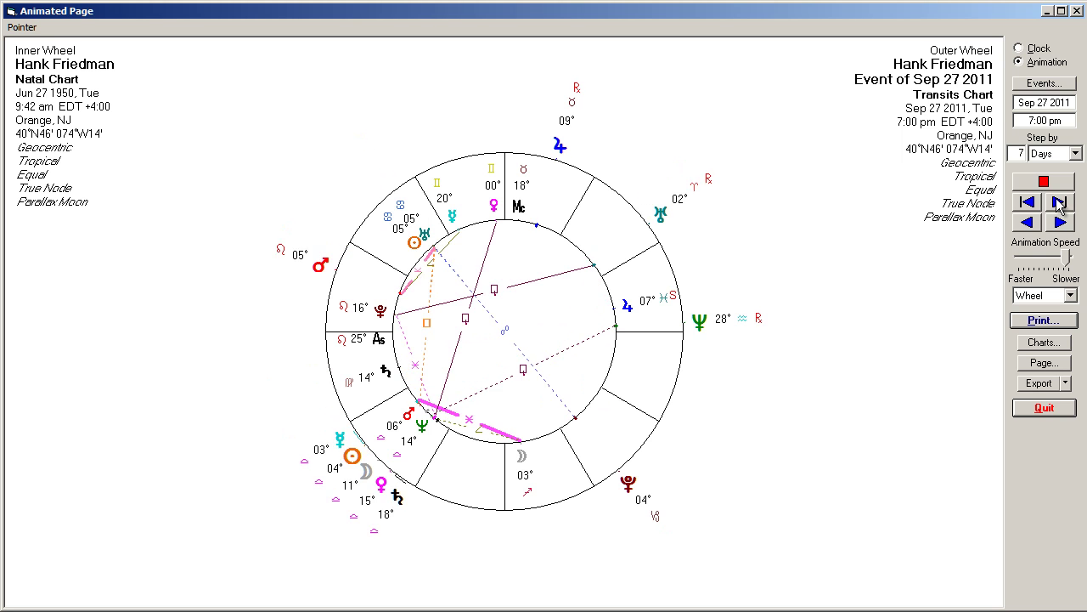
left_click(1059, 203)
left_click(1059, 204)
left_click(1059, 204)
left_click(1059, 204)
left_click(1059, 204)
left_click(1059, 204)
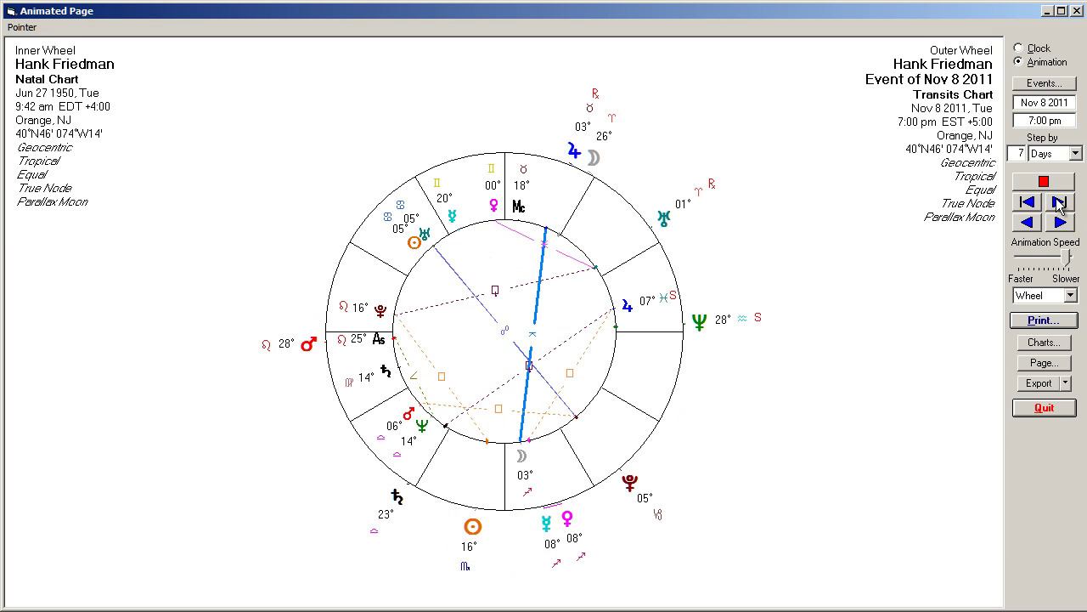
left_click(1060, 204)
left_click(1060, 204)
left_click(1059, 203)
left_click(1059, 203)
left_click(1059, 204)
left_click(1060, 204)
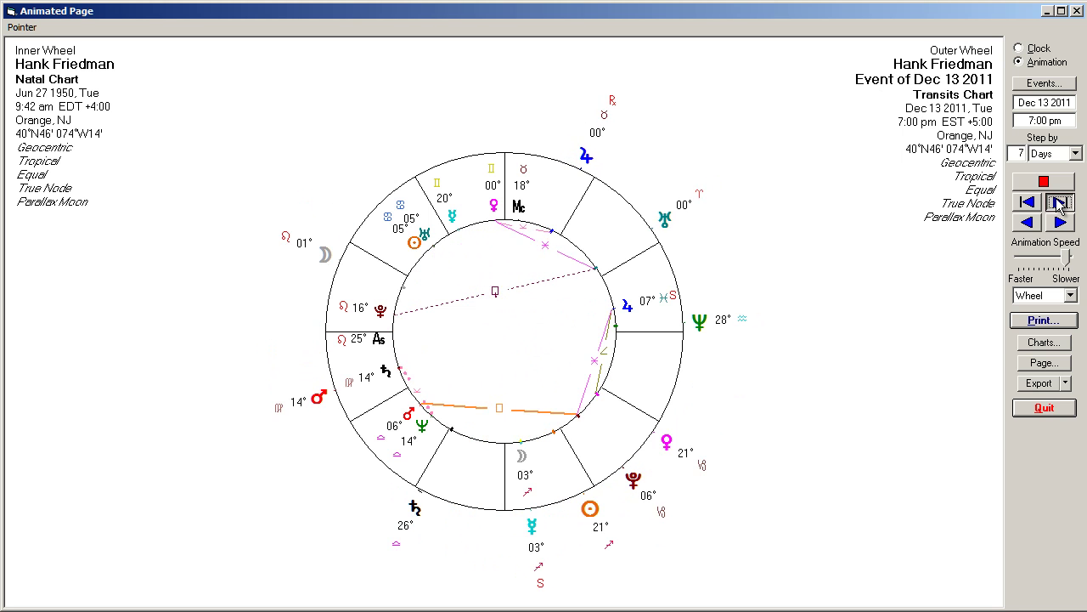
left_click(1060, 203)
left_click(1060, 204)
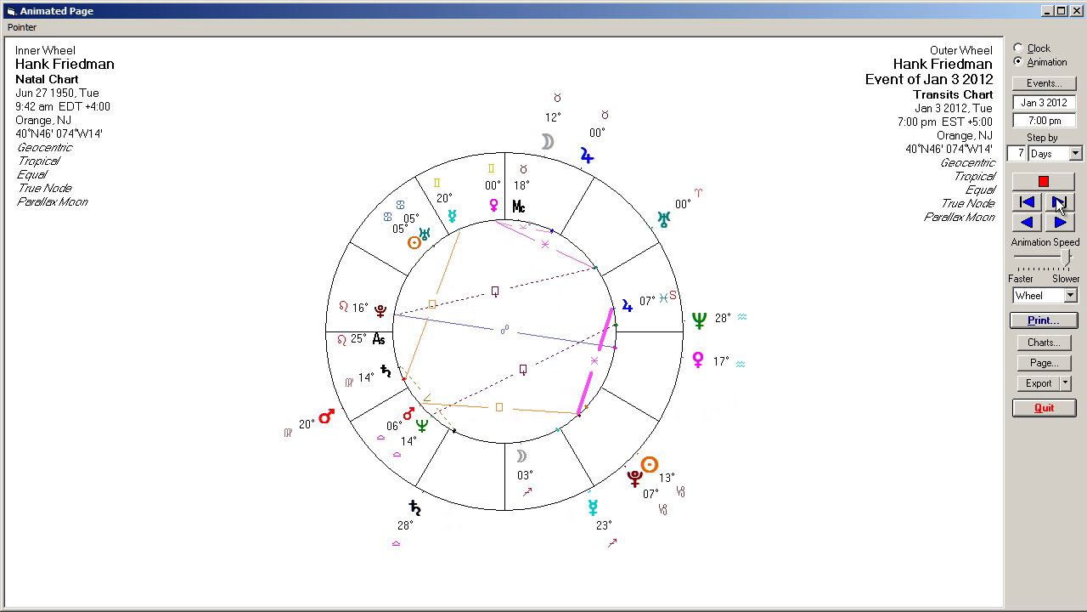
left_click(1059, 204)
left_click(1059, 204)
left_click(1060, 204)
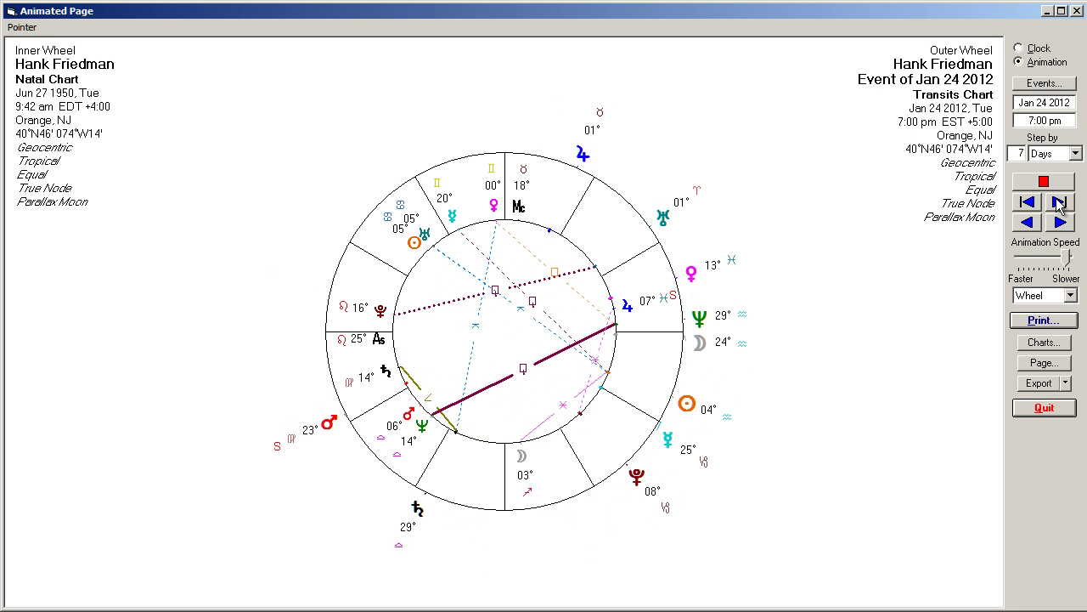
left_click(1059, 204)
left_click(1059, 204)
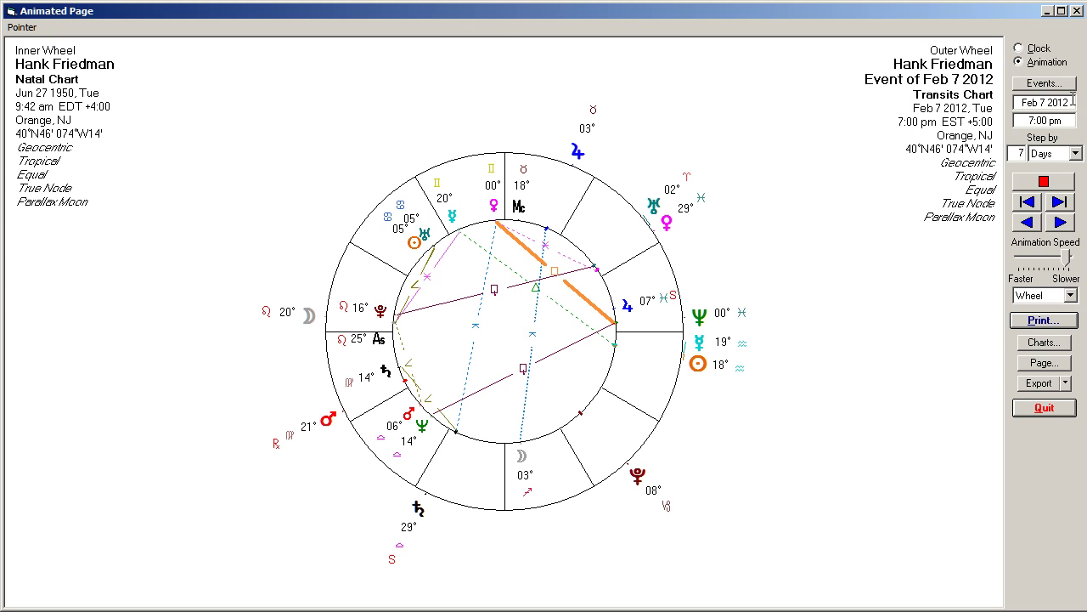
Set the transits to Dec 11 2009 at 10:46 pm and switch the animated page to real-time Clock mode.
left_click_drag(1072, 101, 847, 109)
type("12 11 2009")
key("Tab")
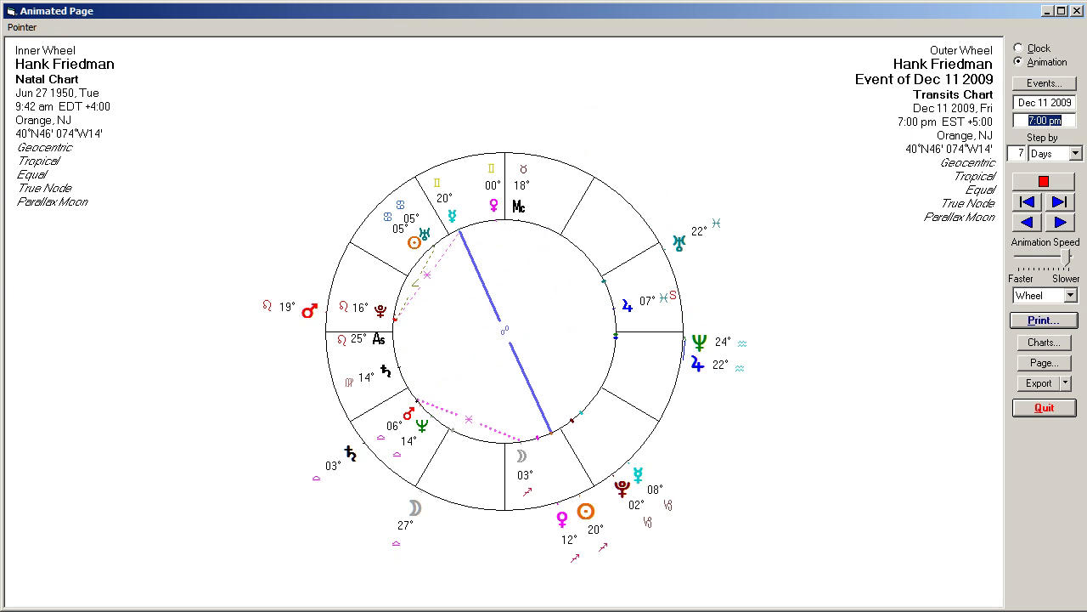
type("10")
type(" 46 pm")
key("Return")
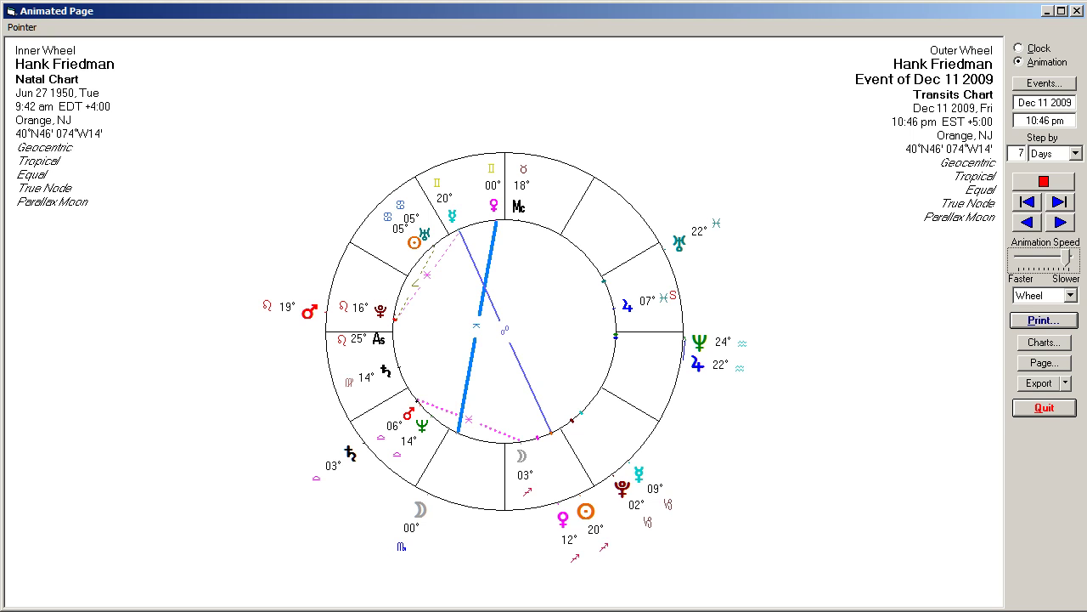
left_click(1019, 50)
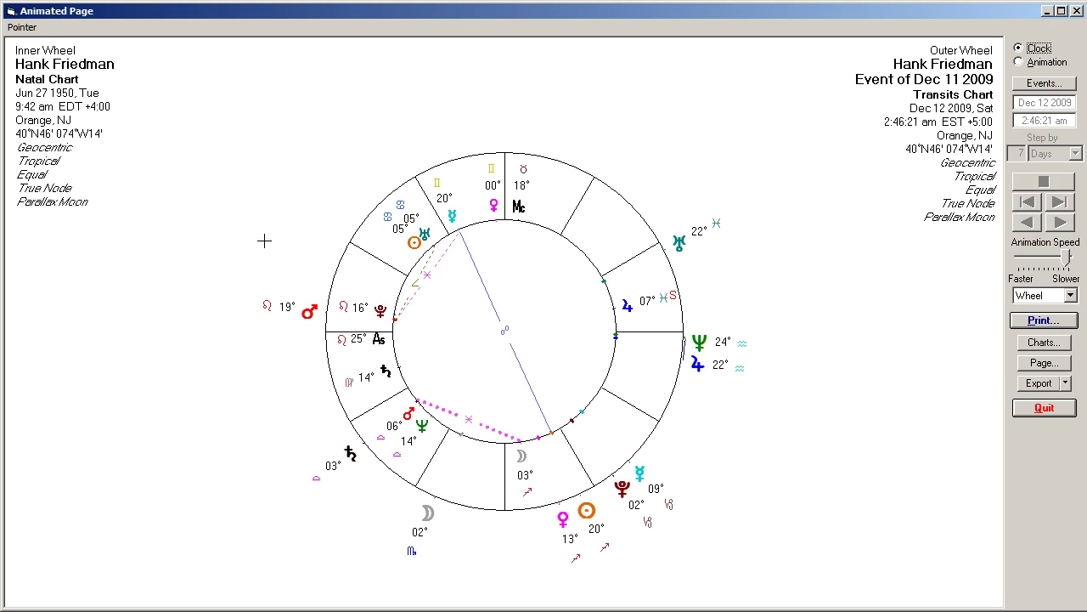
Set the displayed transiting points to the ALLPLANS.TRP file.
right_click(195, 312)
left_click(195, 335)
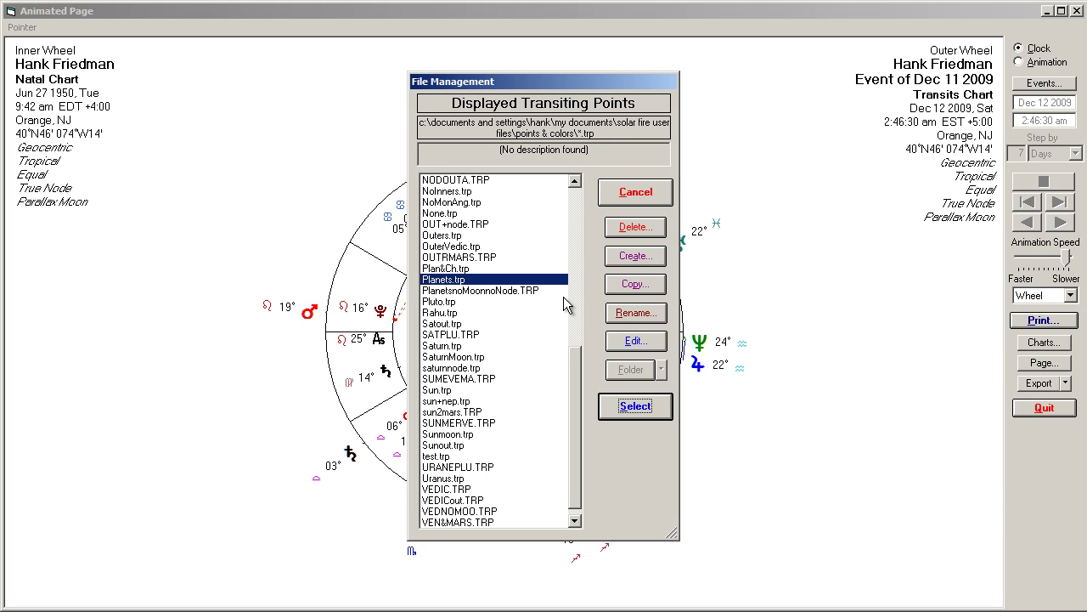
left_click(575, 201)
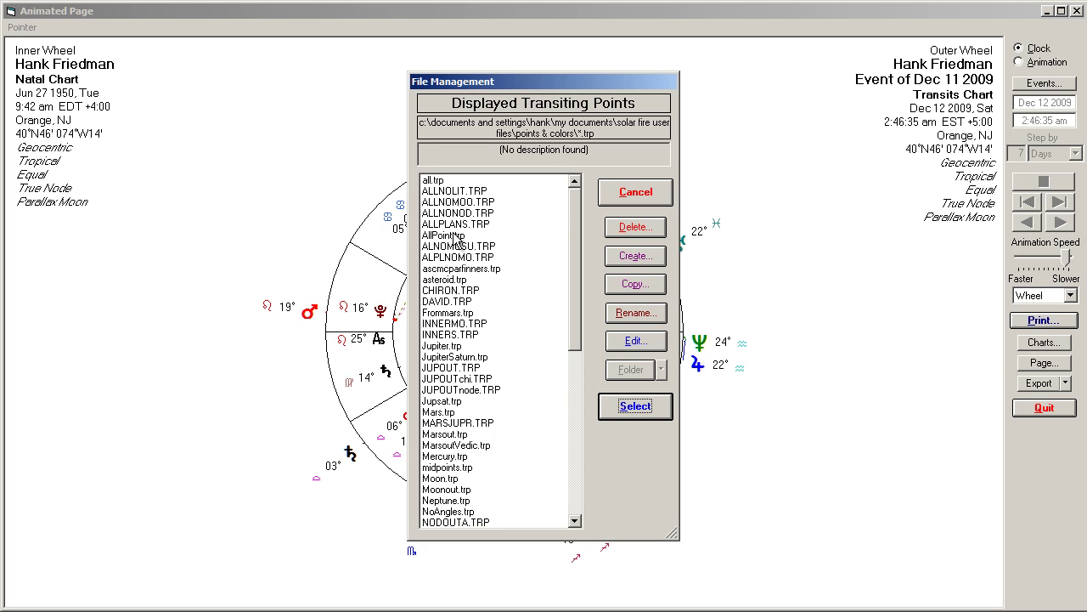
left_click(482, 215)
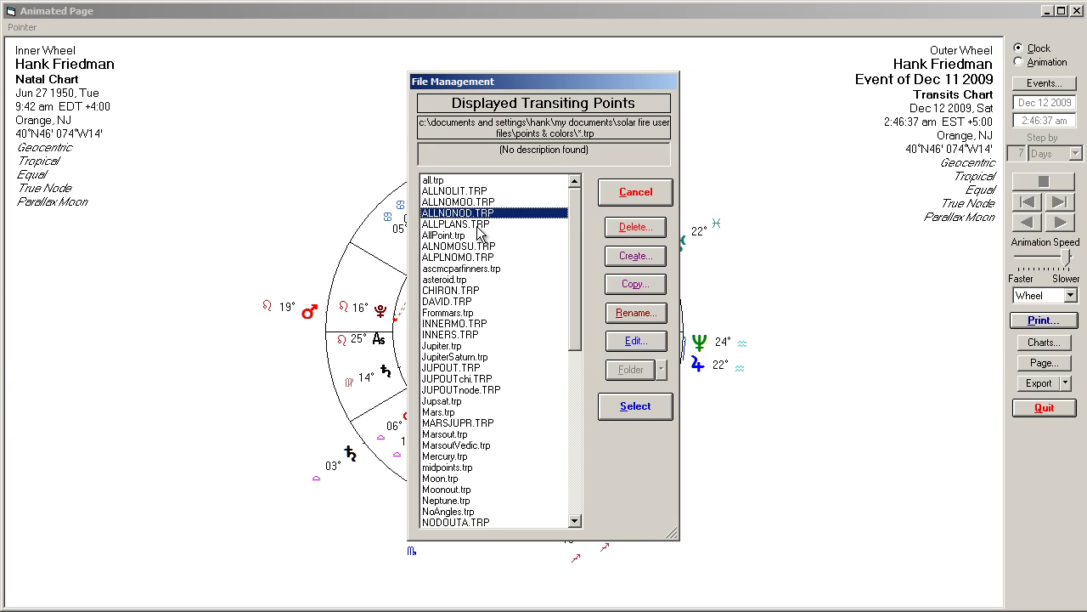
left_click(481, 225)
left_click(620, 409)
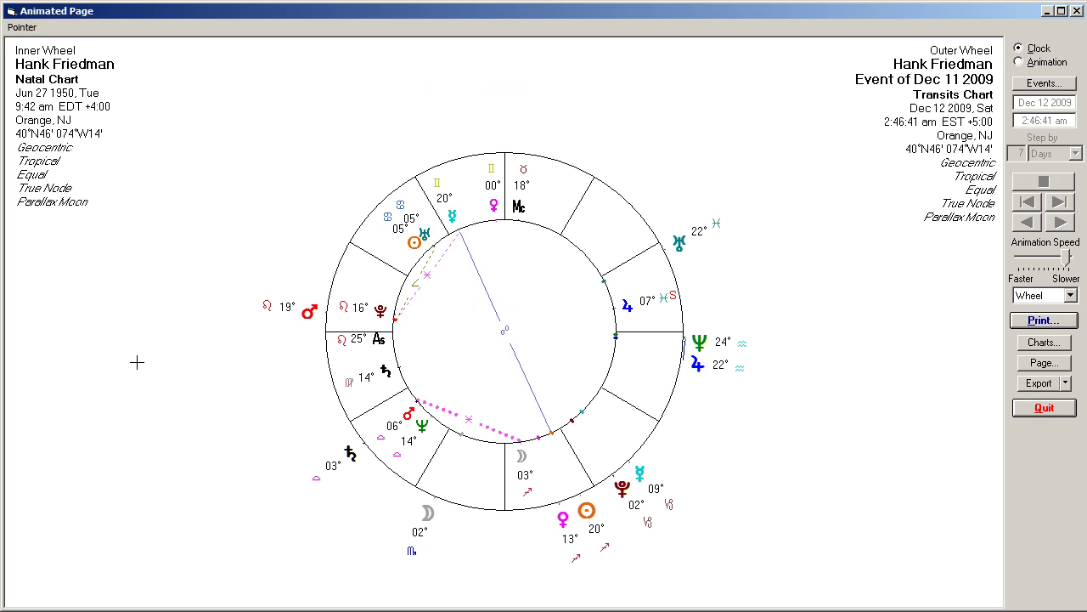
Add the Ascendant and Midheaven to the ALLPLANS transiting points file and apply the saved set to the biwheel.
right_click(184, 343)
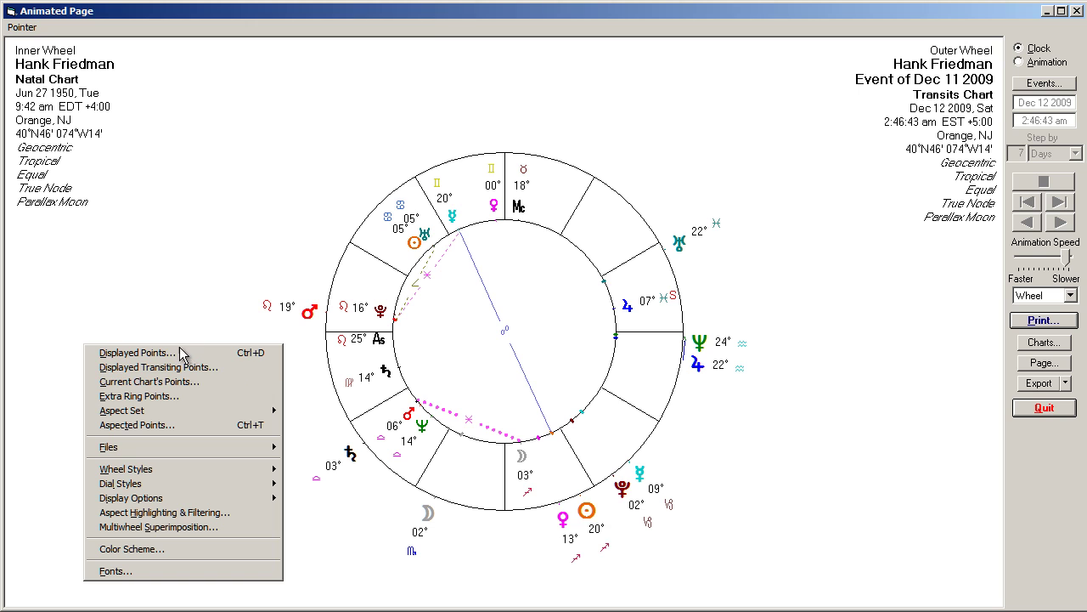
left_click(188, 371)
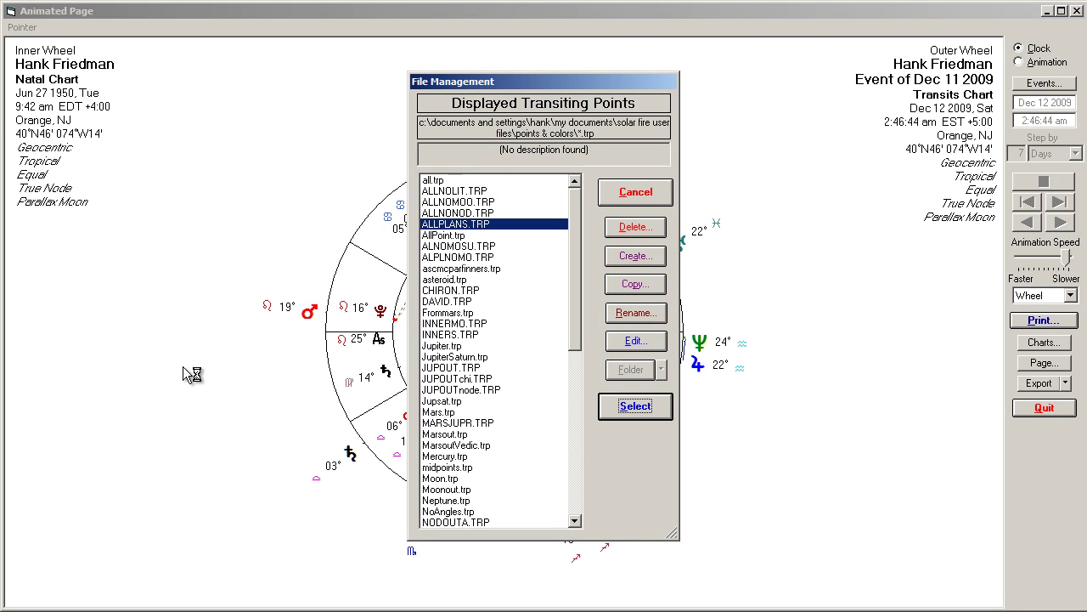
left_click(628, 342)
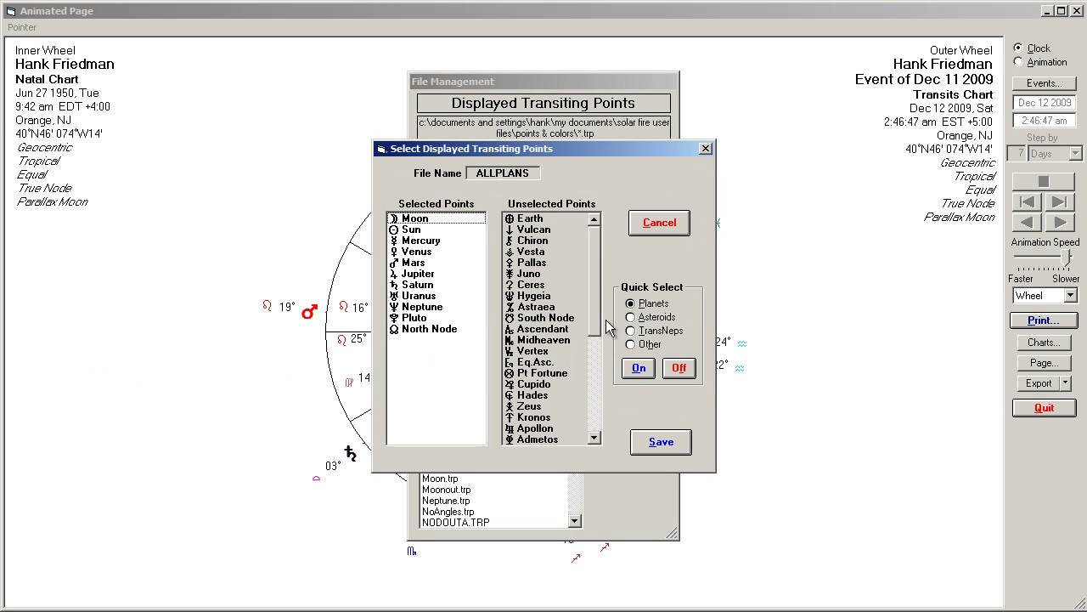
double_click(545, 328)
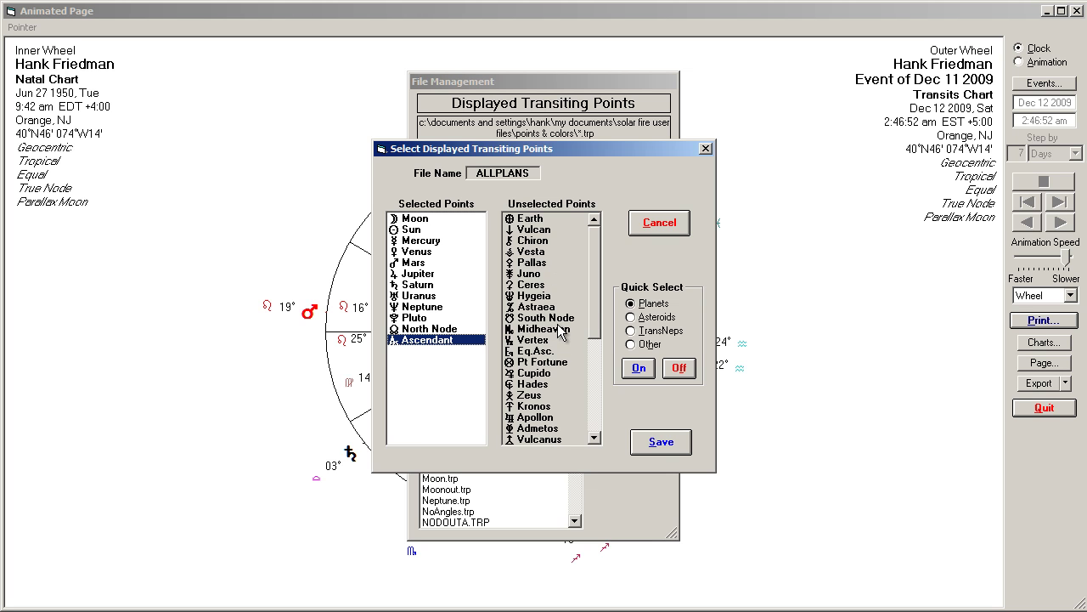
double_click(559, 330)
left_click(648, 442)
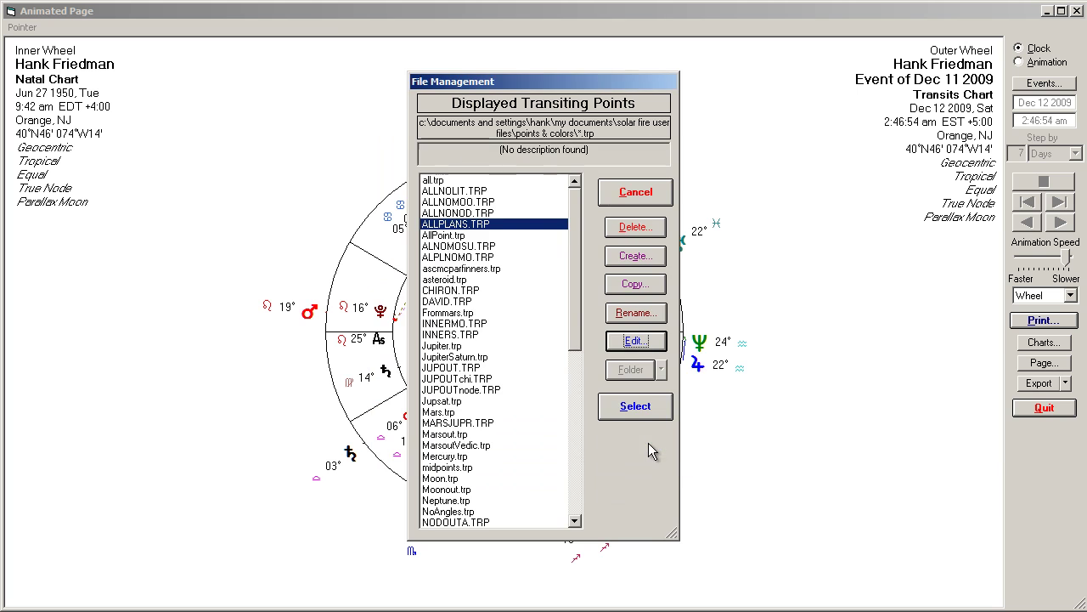
left_click(618, 416)
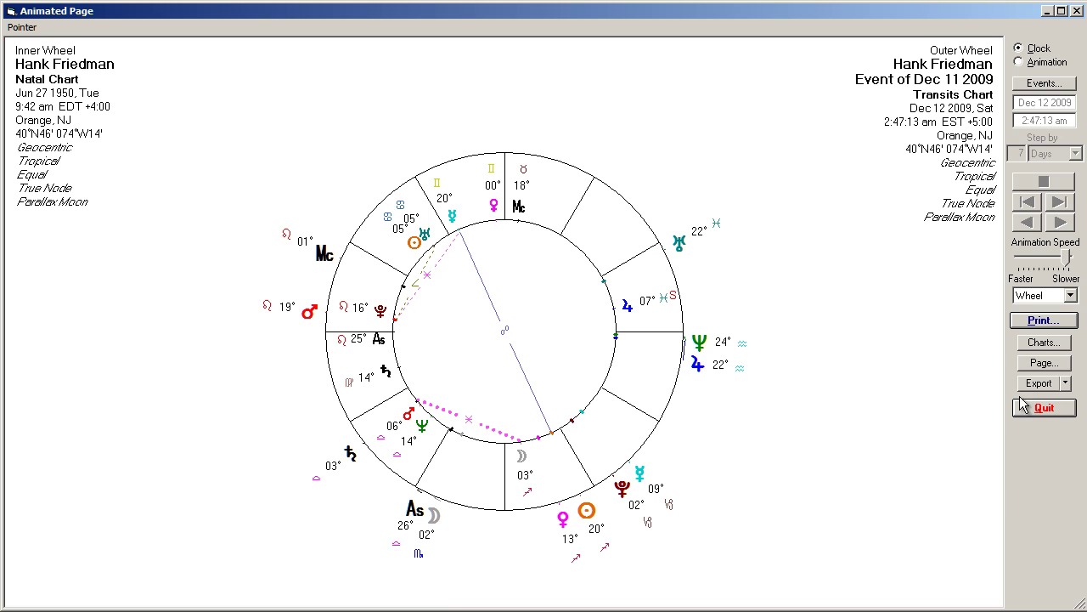
Quit the animated page, view the current transits in the Real Time Clock, and close the clock.
left_click(1044, 408)
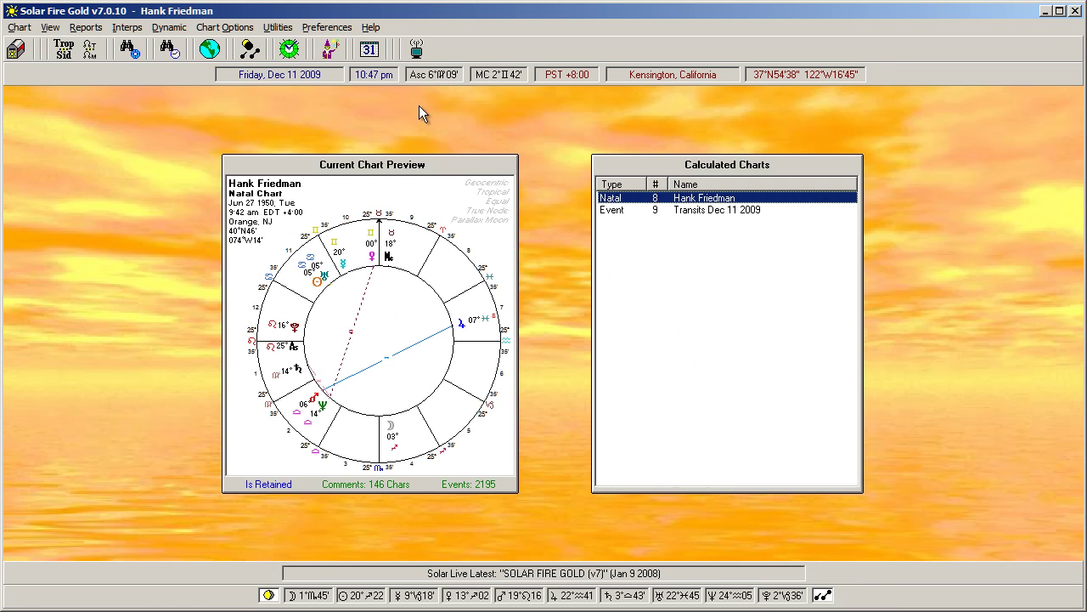
left_click(163, 29)
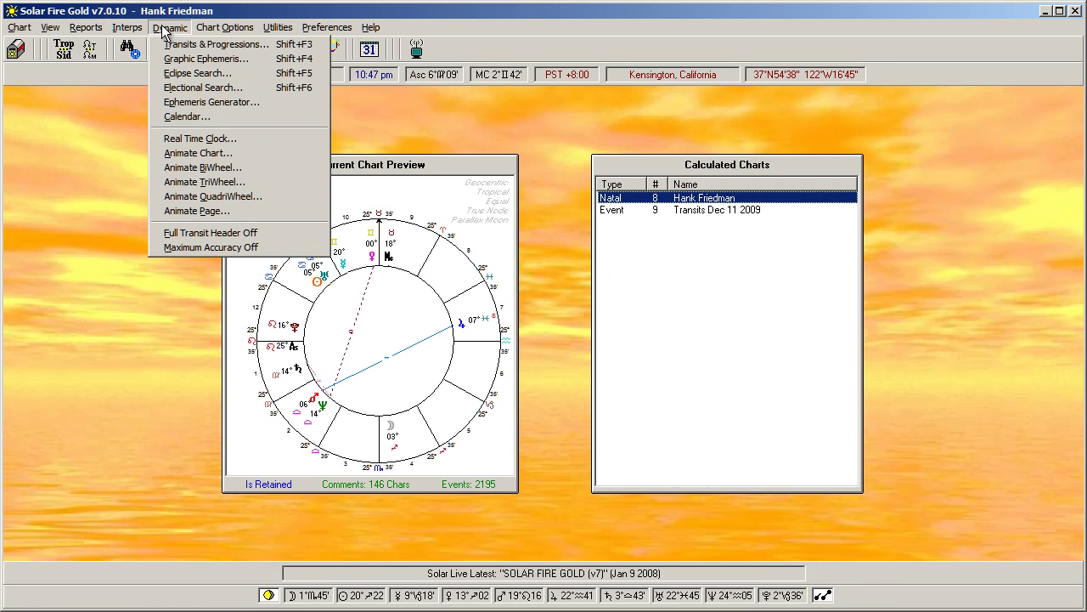
left_click(197, 141)
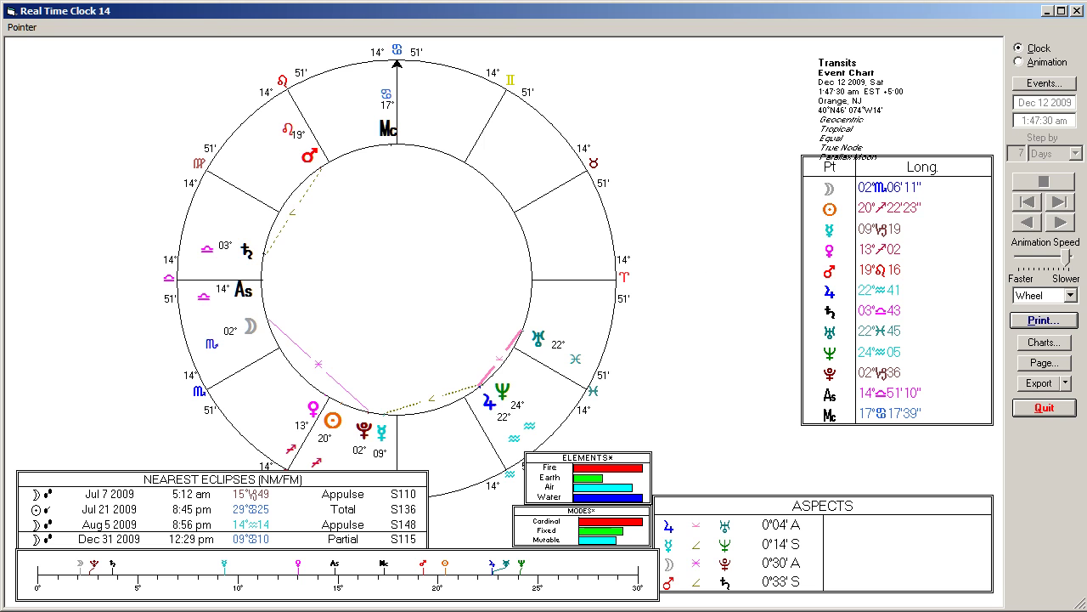
left_click(1021, 408)
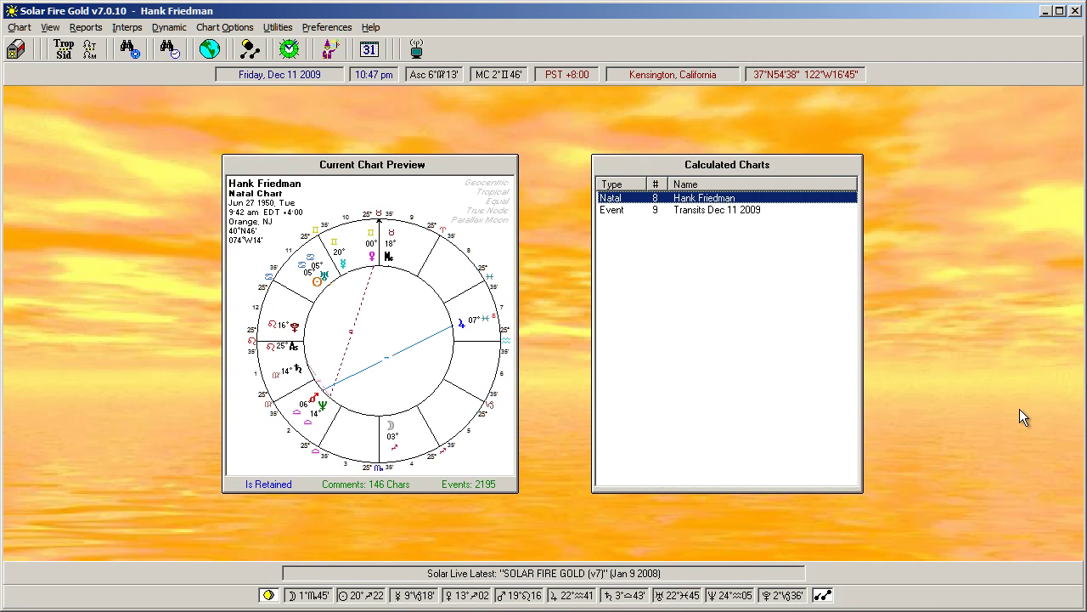